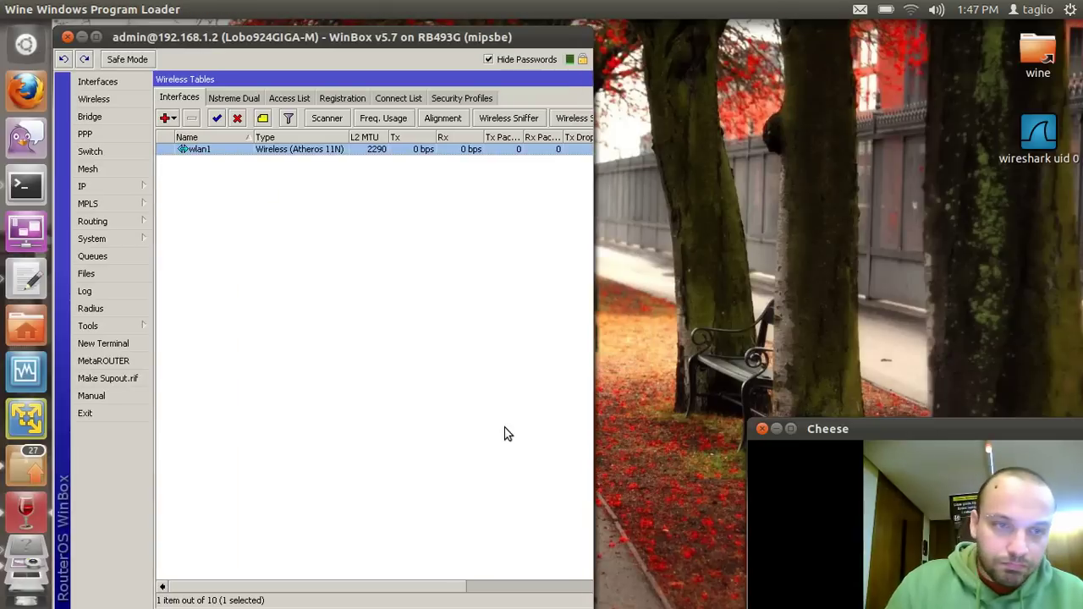
- Enable Default Authenticate on the wlan1 wireless interface and apply the change
double_click(183, 153)
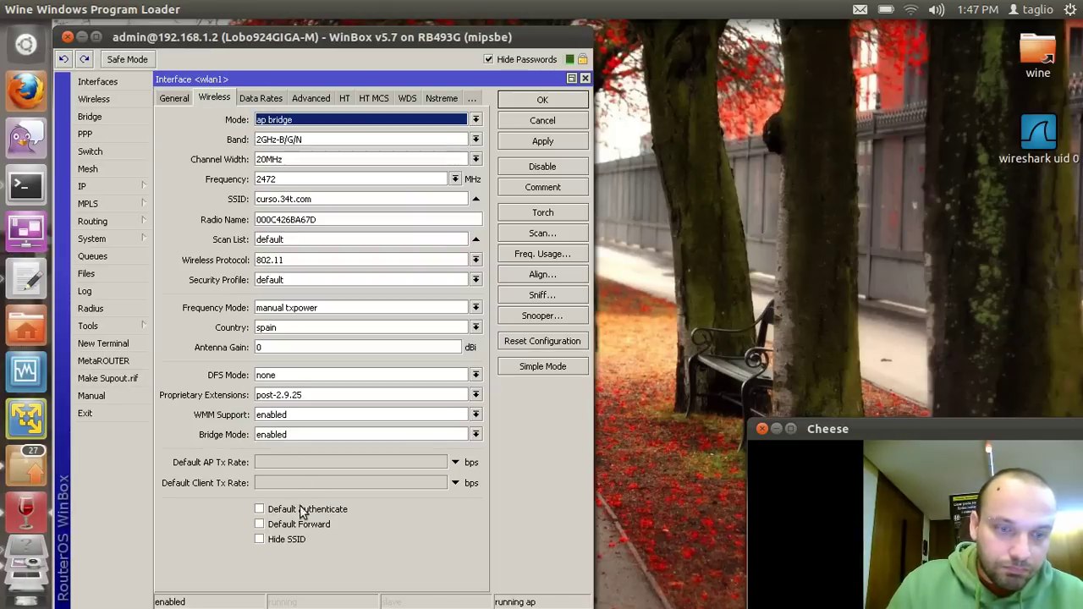
left_click(303, 511)
left_click(557, 146)
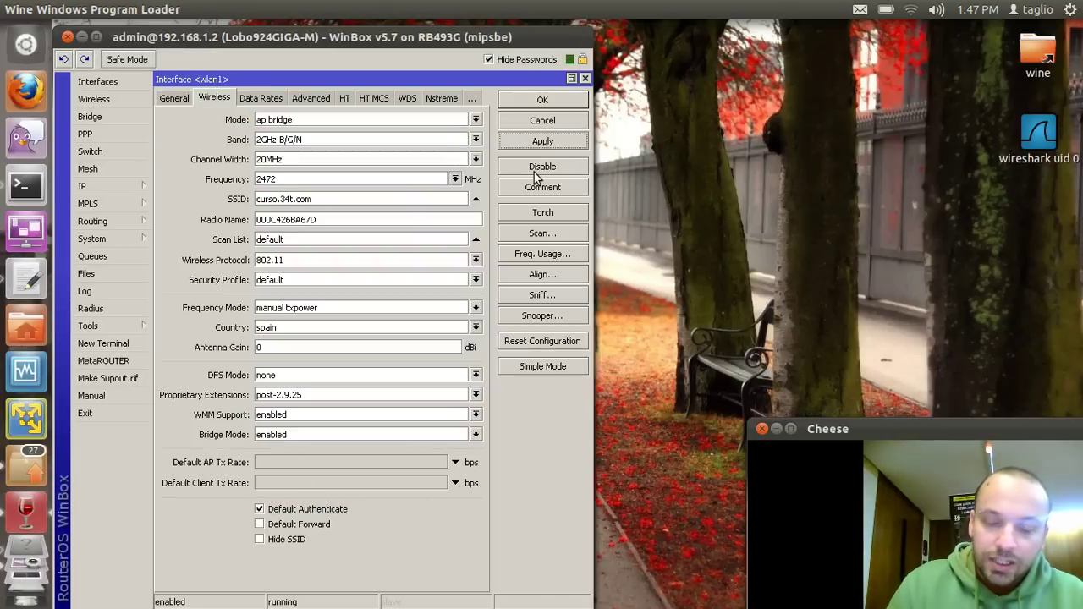
- Switch to Wireshark and inspect the display filter and the authentication and probe response frames following the deauthentication
key("ctrl+alt+Right")
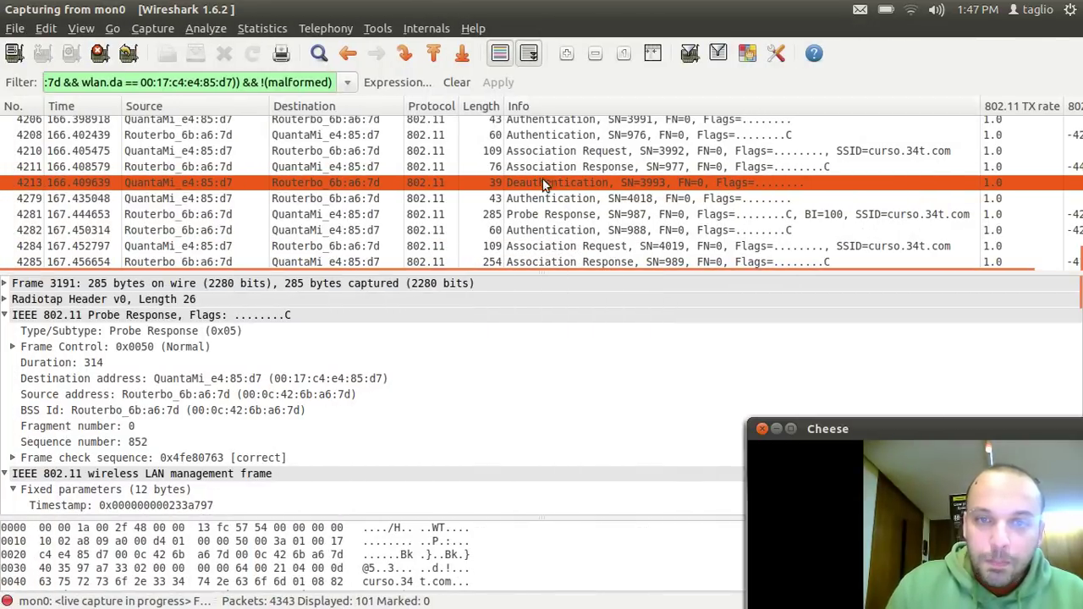
left_click(531, 199)
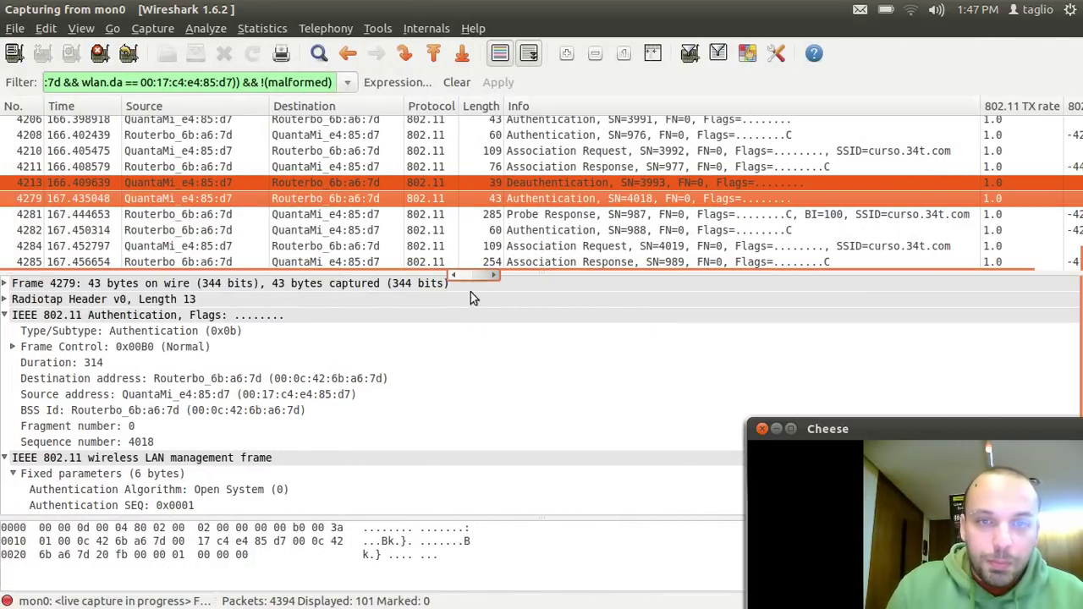
left_click(555, 216)
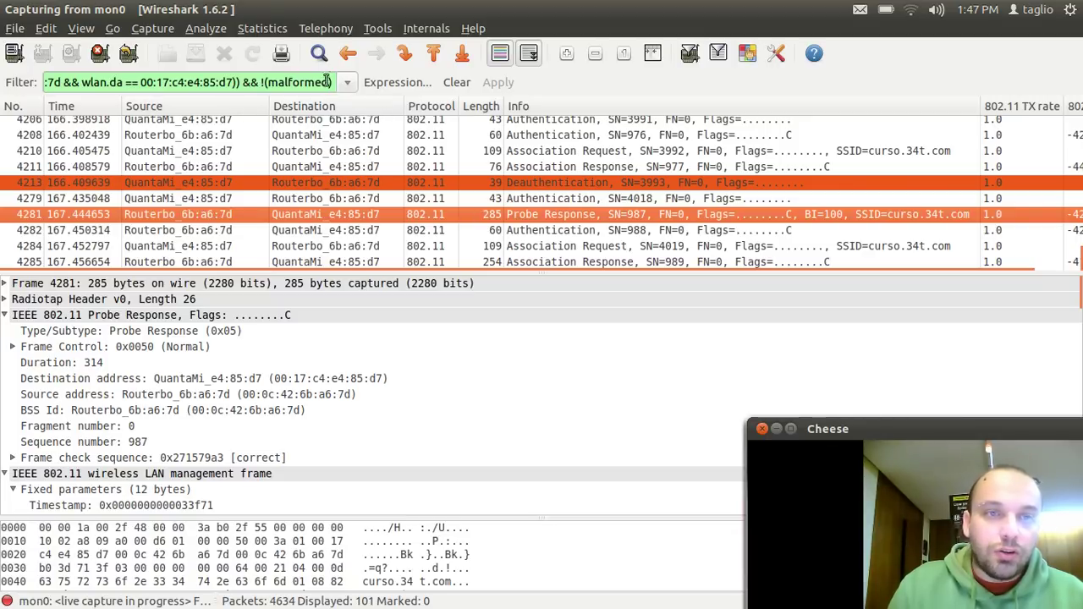
left_click_drag(330, 82, 27, 84)
left_click(527, 218)
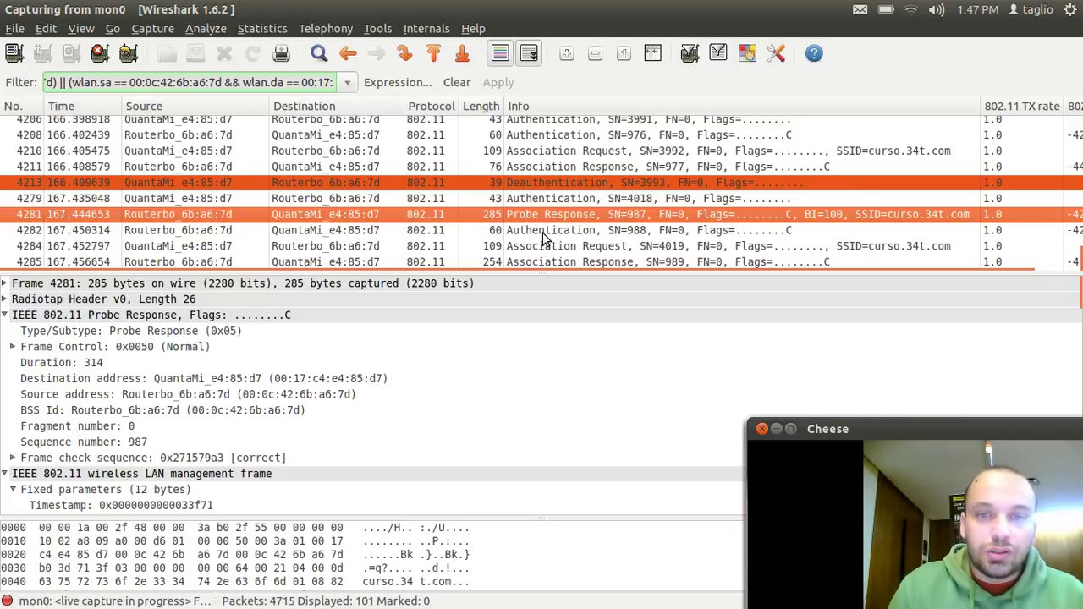
left_click(541, 231)
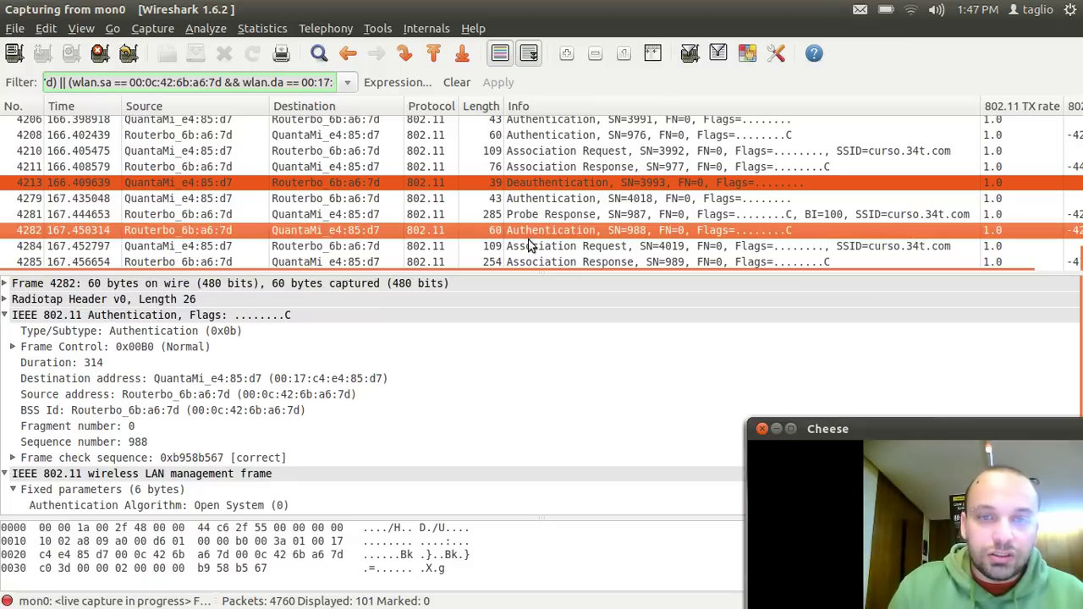
- Compare the authentication algorithm, sequence number and status code of authentication frames 4279 and 4282
left_click(409, 203)
left_click(393, 229)
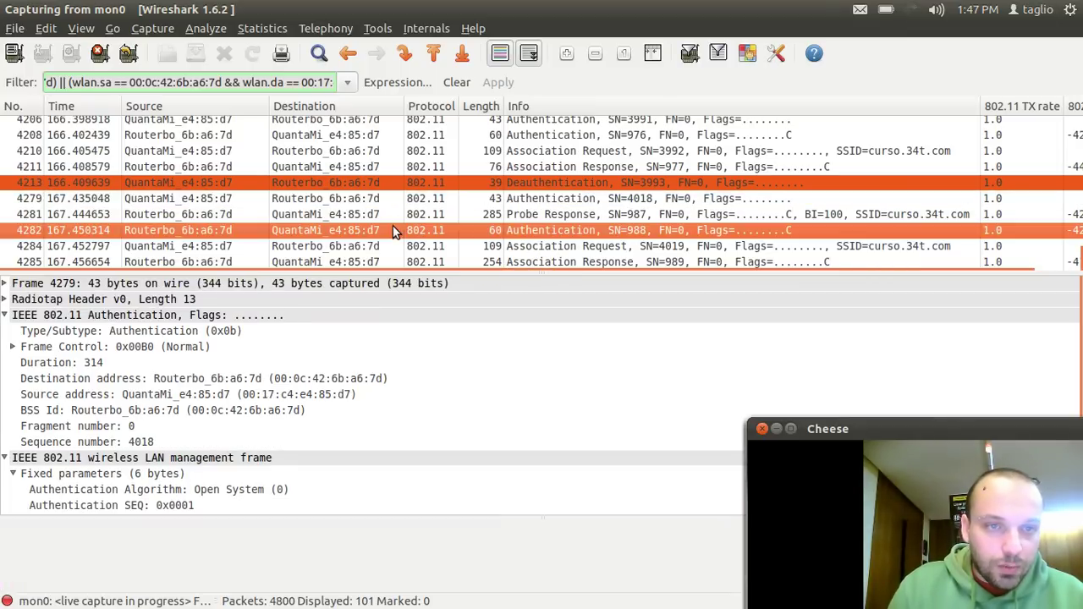
scroll(80, 490, "down", 1)
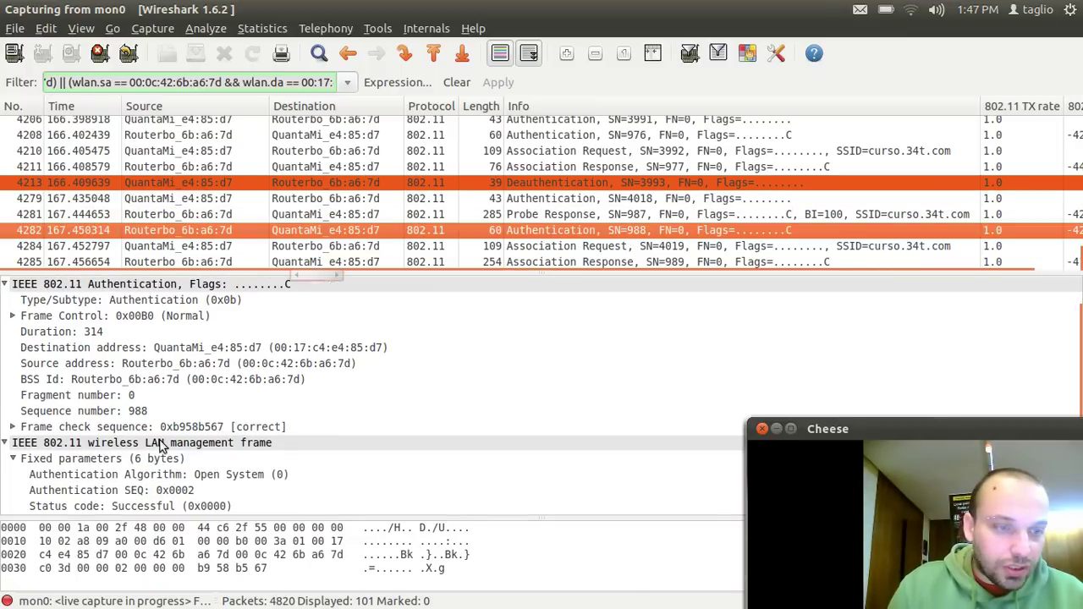
left_click(341, 199)
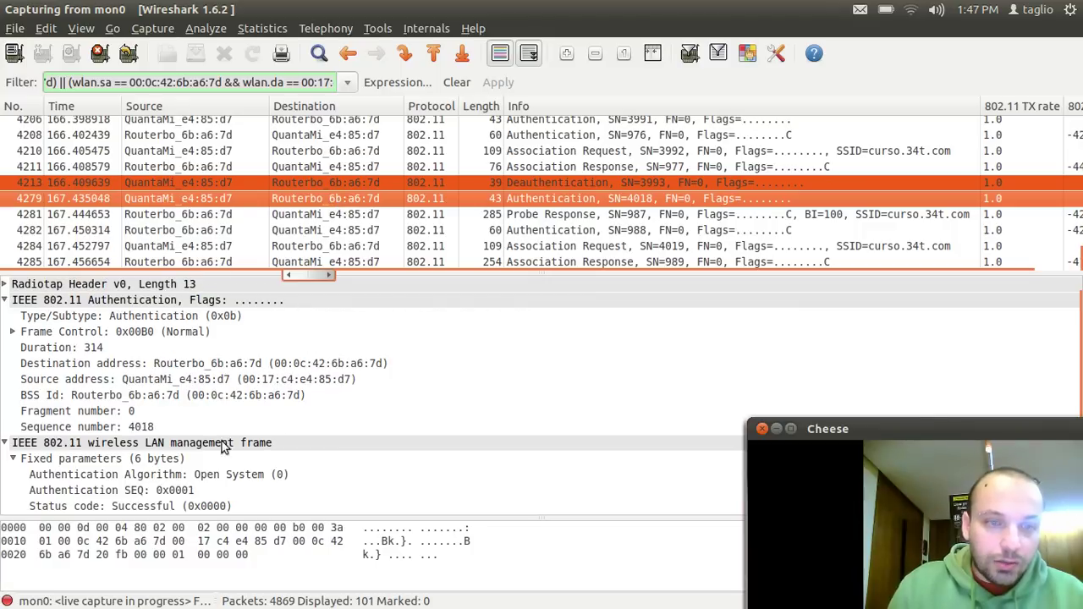
left_click(162, 491)
left_click(427, 236)
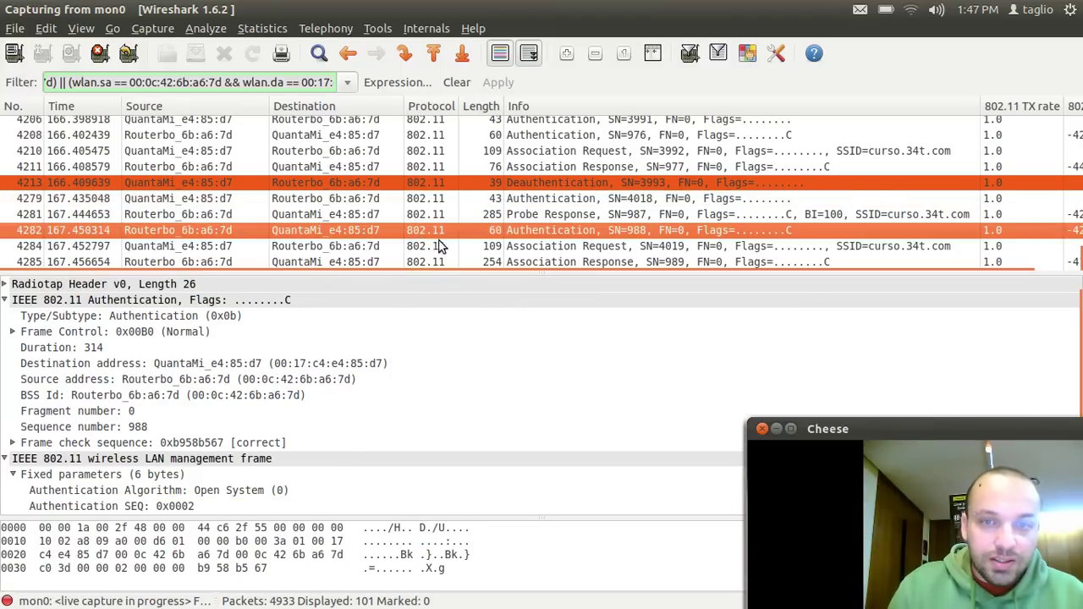
- Examine the association request and the association response in frames 4284 and 4285, including the response's status code and supported rates
left_click(449, 246)
key("Down")
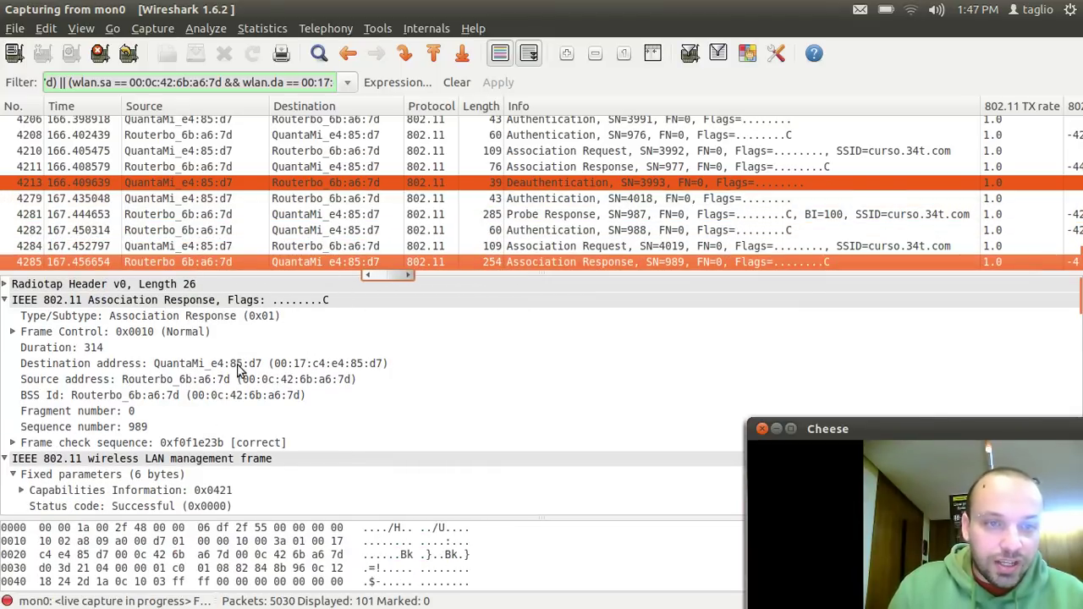
scroll(261, 423, "down", 10)
scroll(261, 424, "up", 8)
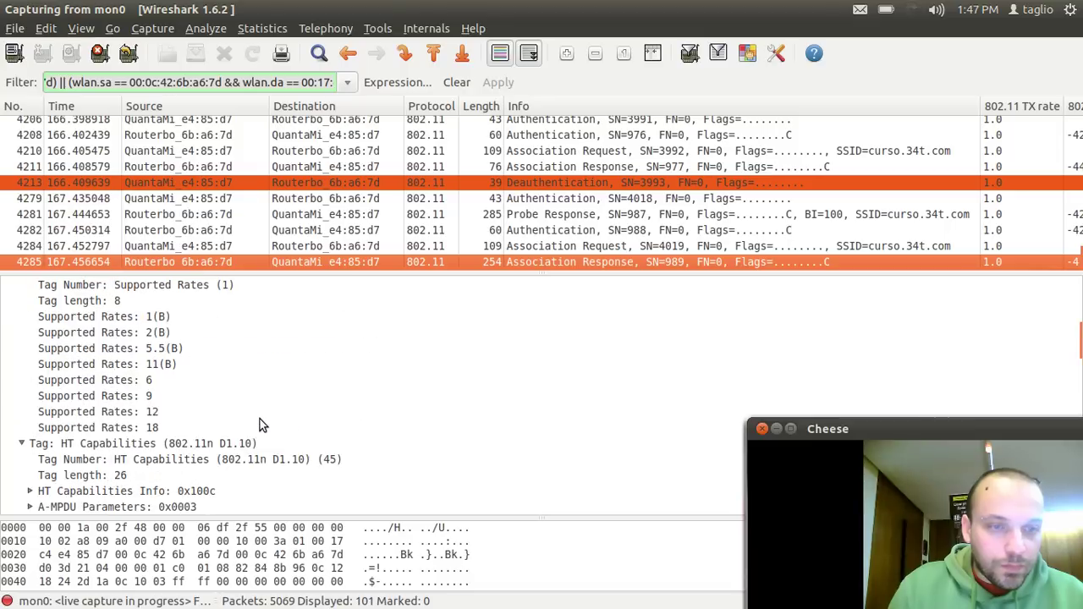
left_click(444, 245)
left_click(440, 263)
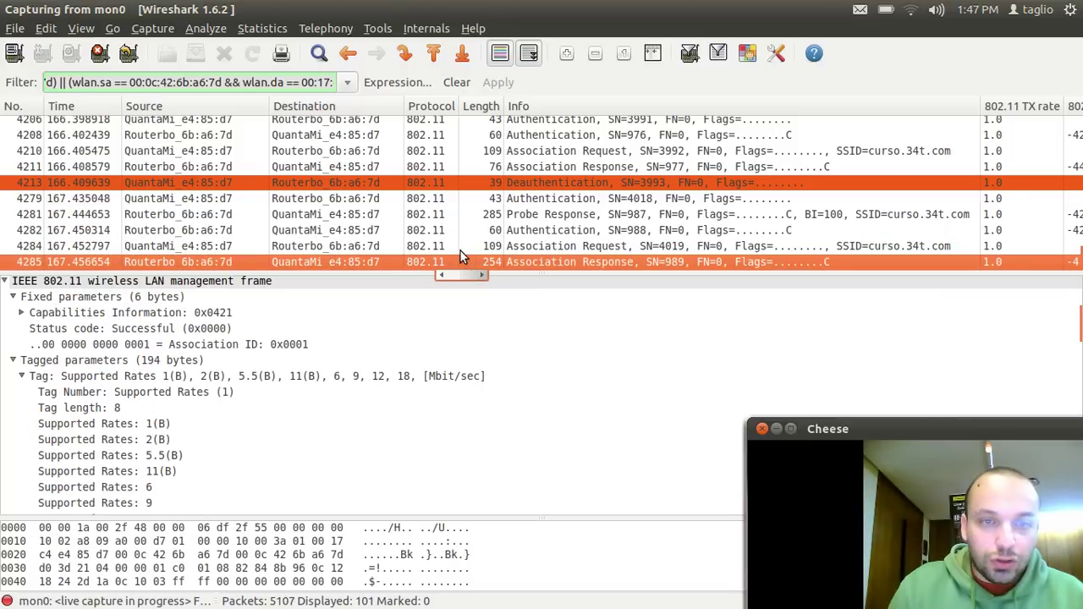
left_click(459, 248)
left_click(458, 264)
left_click(499, 248)
left_click(498, 262)
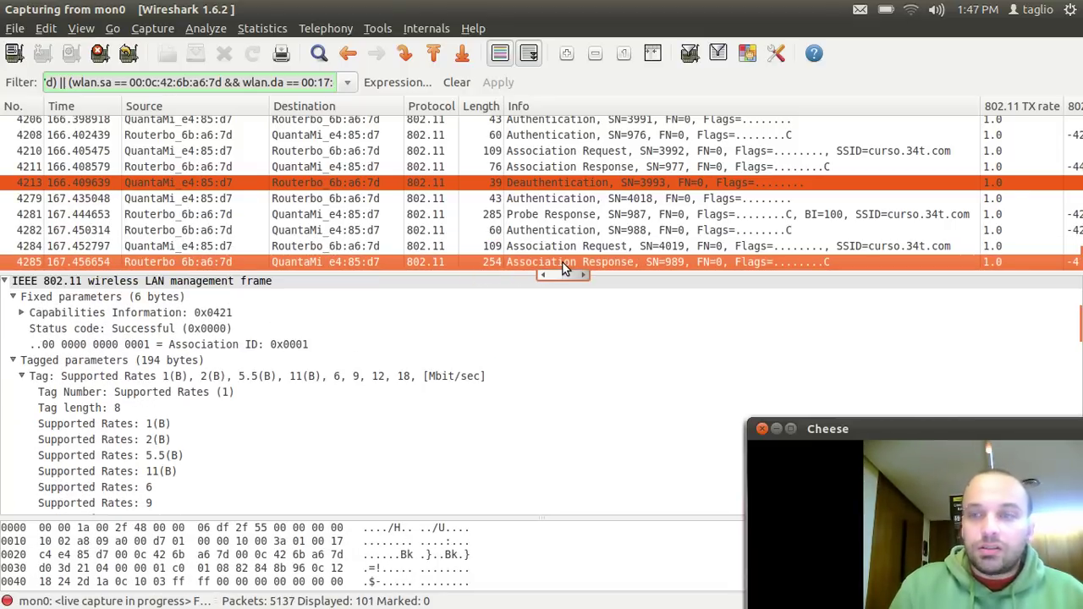
- Switch to the terminal, run "iwconfig wlan0" and check the reported ESSID and access point address
key("alt+Tab")
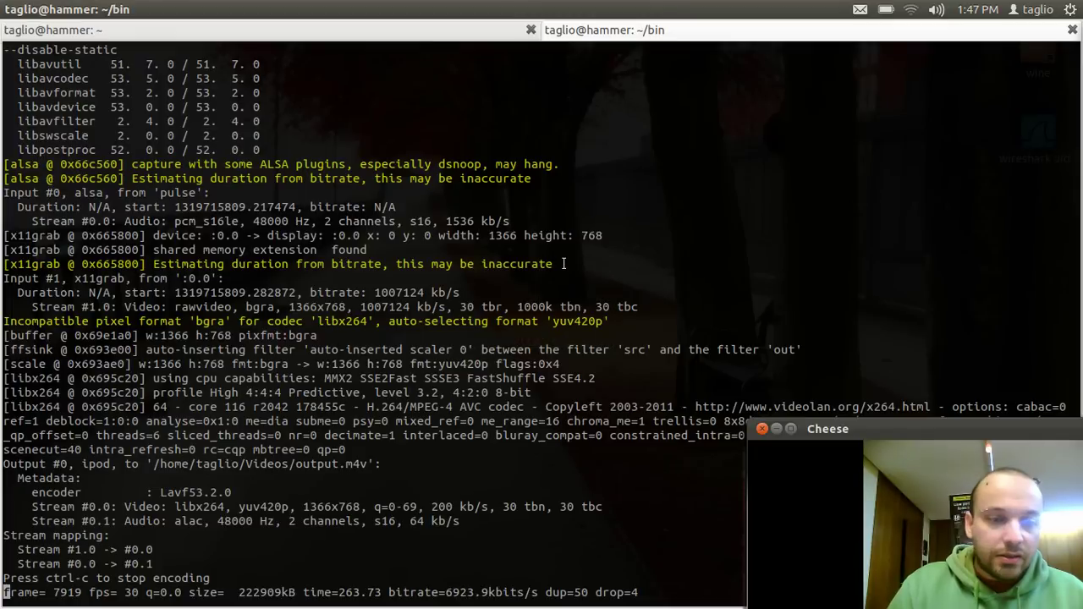
left_click(287, 30)
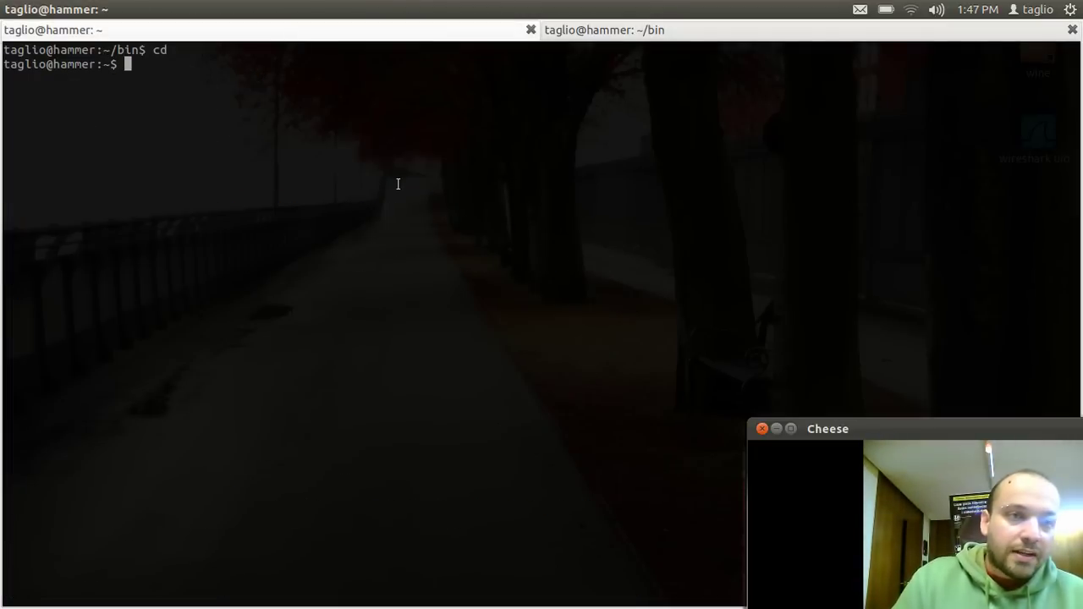
type("iwconfig w")
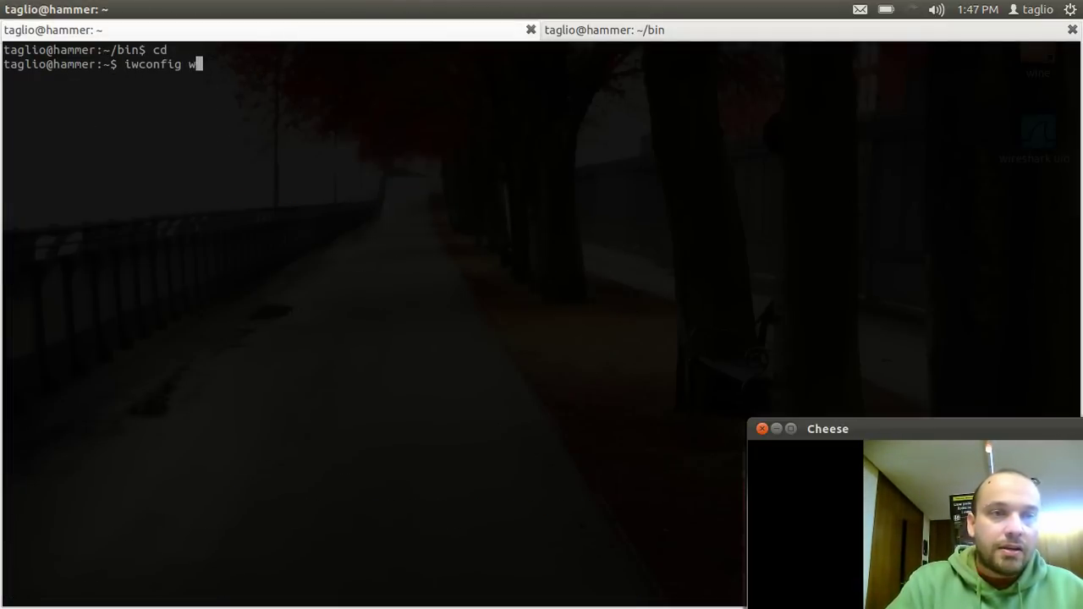
type("lan0")
key("Return")
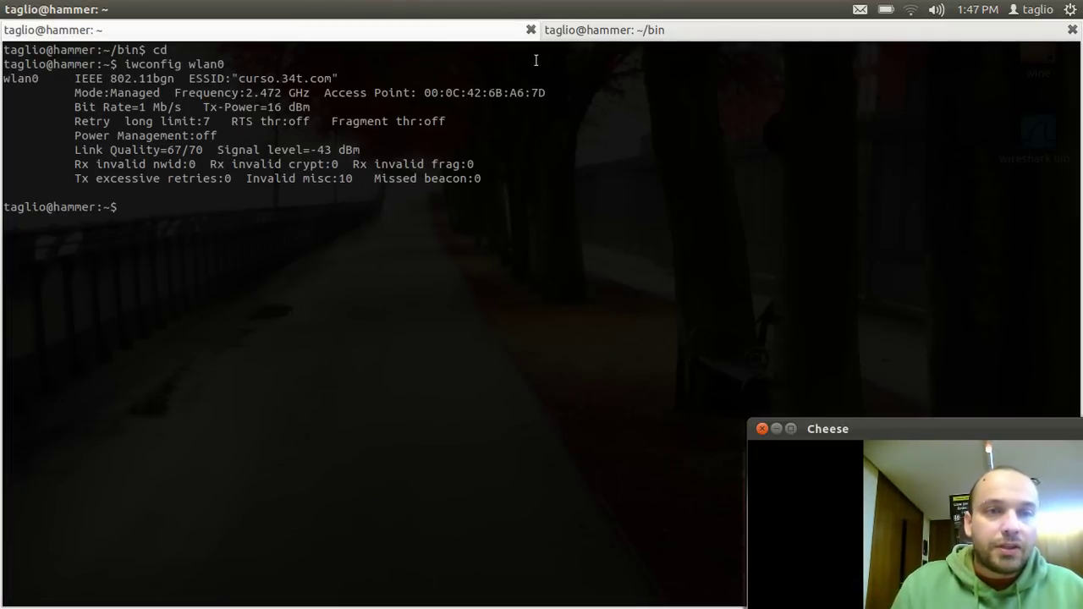
left_click_drag(545, 93, 69, 79)
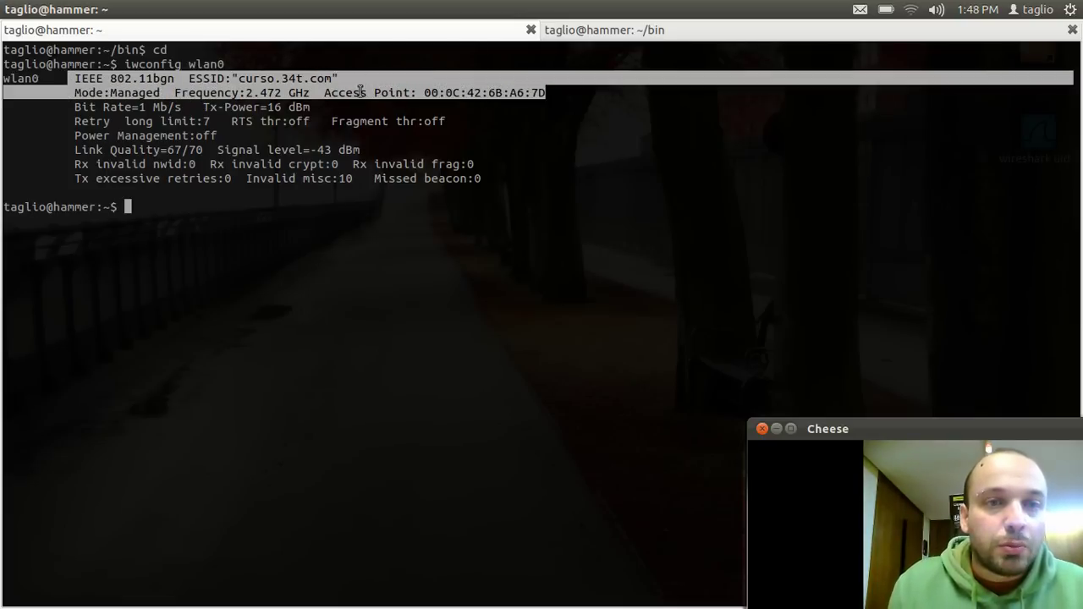
left_click(492, 94)
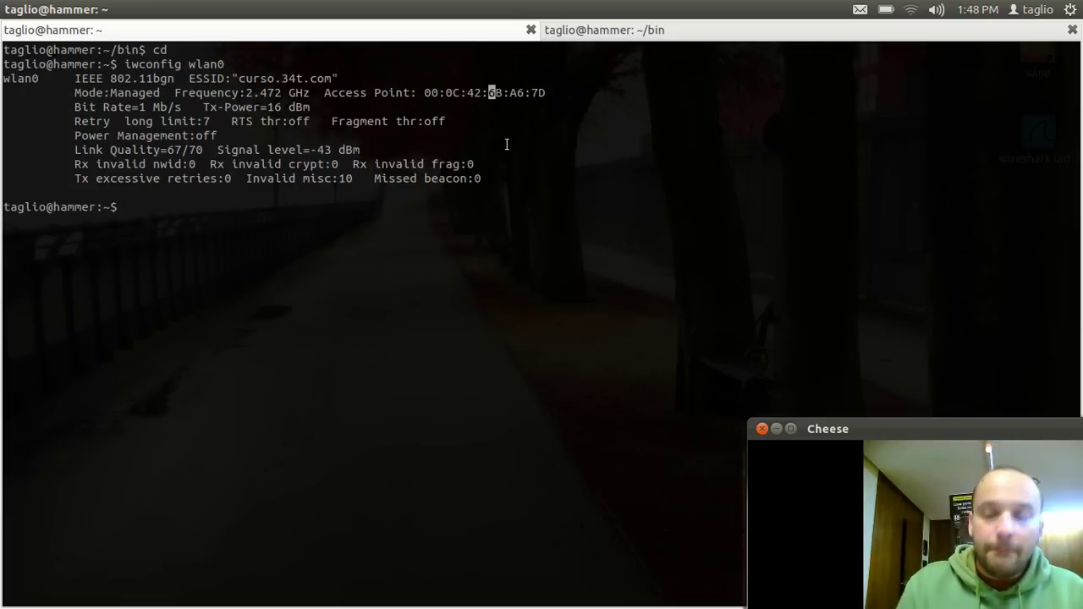
- Switch back to WinBox, close the wlan1 settings without changes and show the wireless access list
key("alt+Tab")
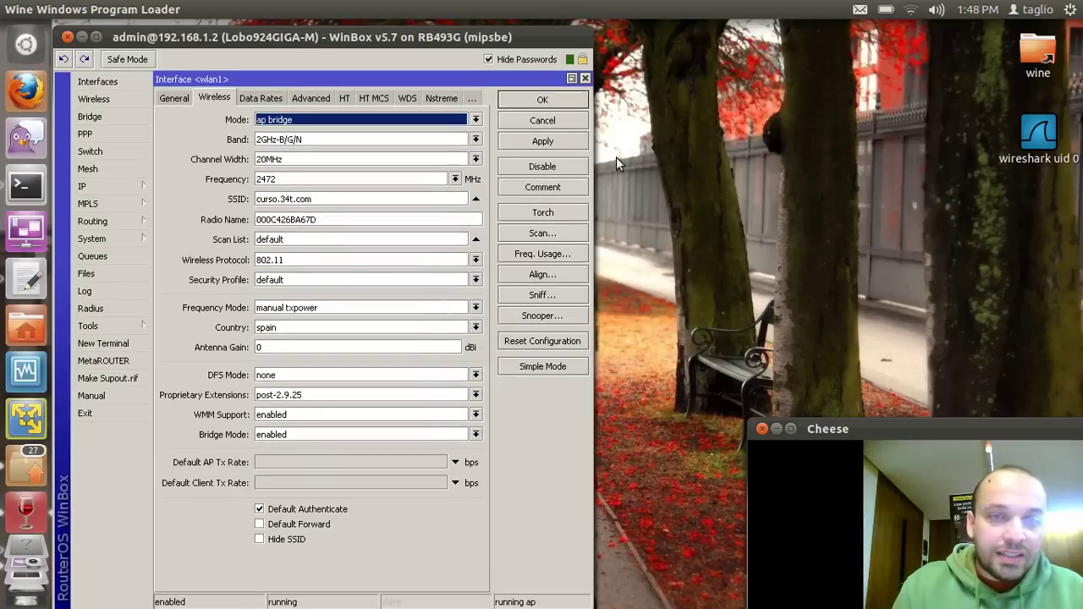
left_click(528, 121)
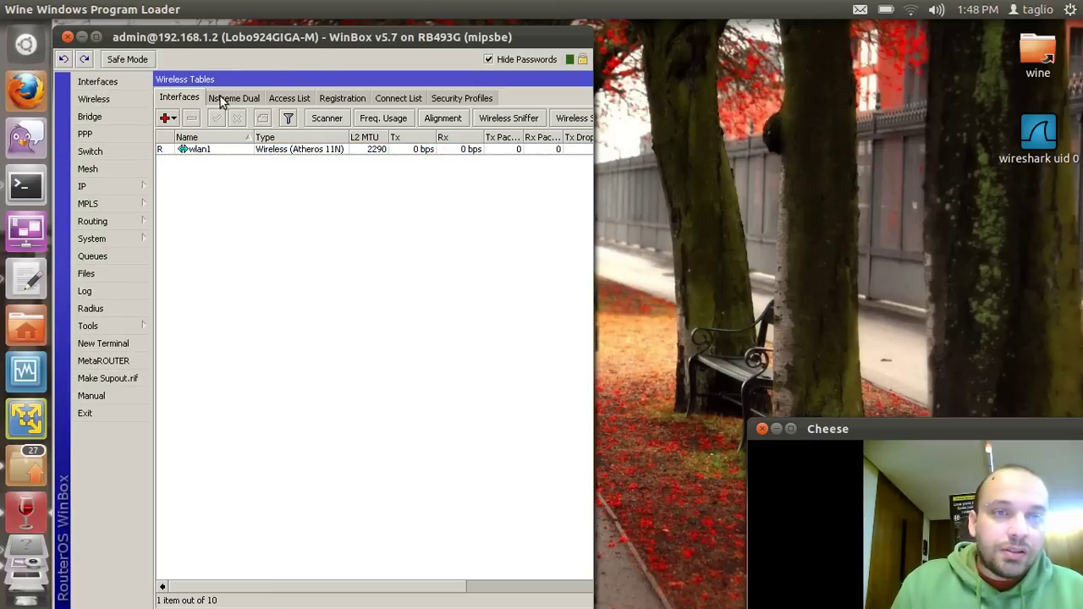
left_click(290, 98)
left_click(166, 117)
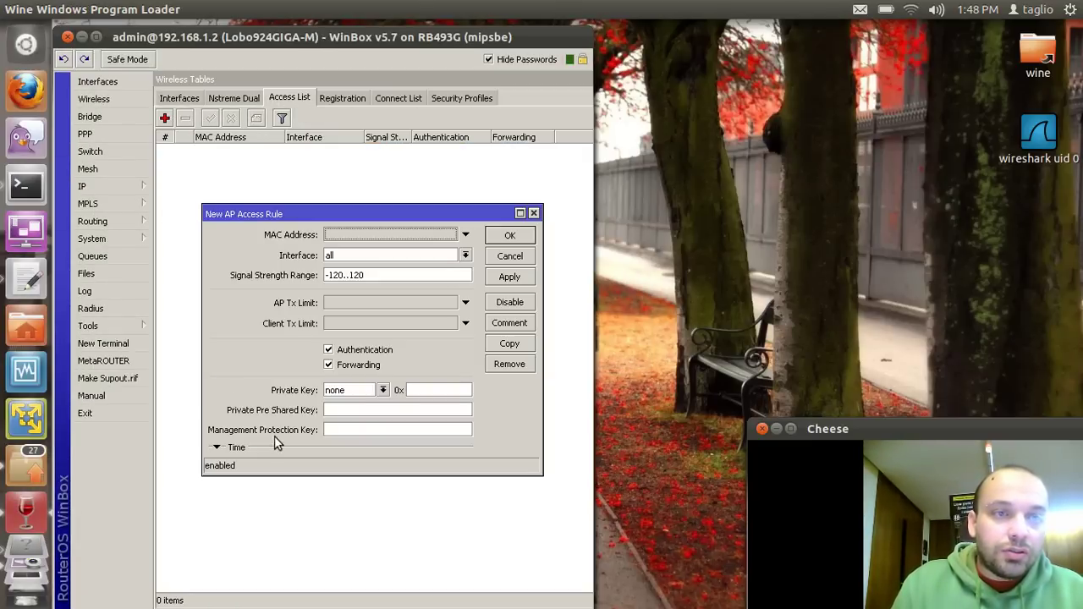
left_click(510, 258)
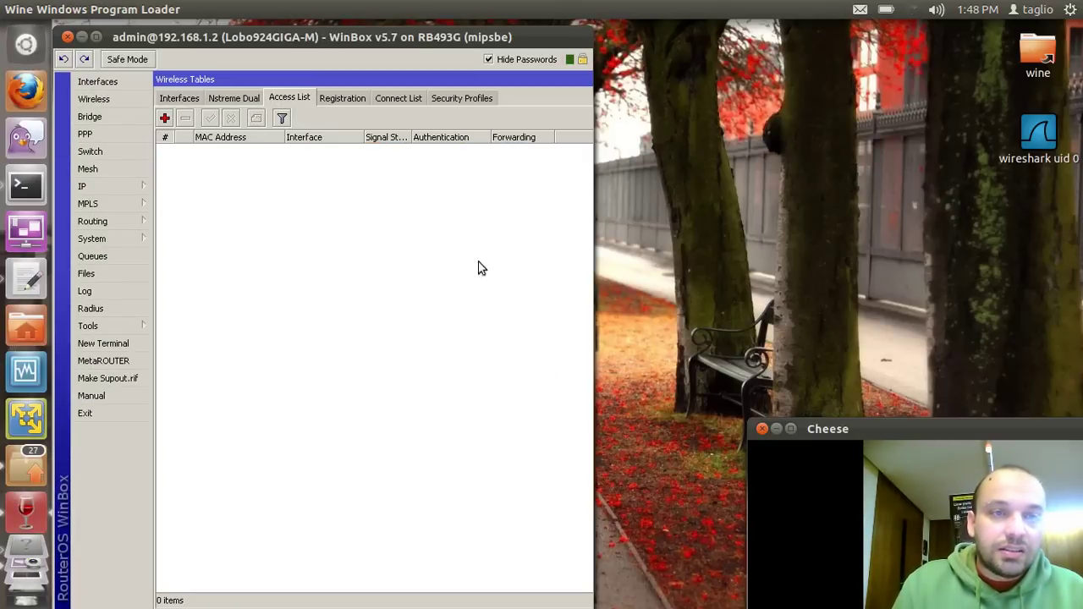
left_click(179, 98)
left_click(298, 100)
- Start a new AP access rule for the MAC address 00:01:03:0f:0d:0a
left_click(166, 118)
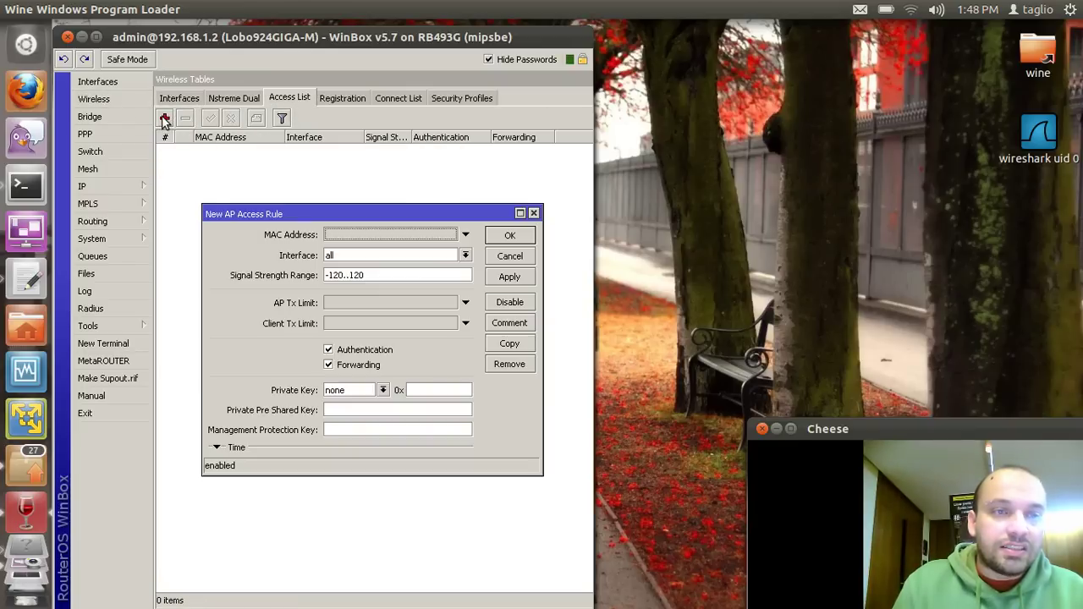
left_click(368, 235)
type("00:01:")
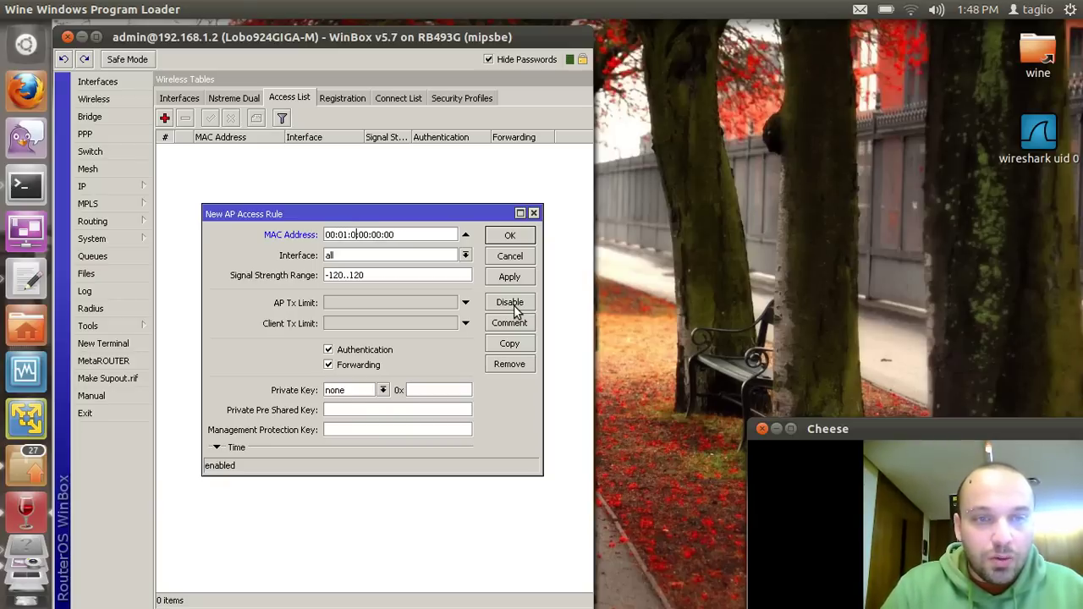
type("03:0f:0d")
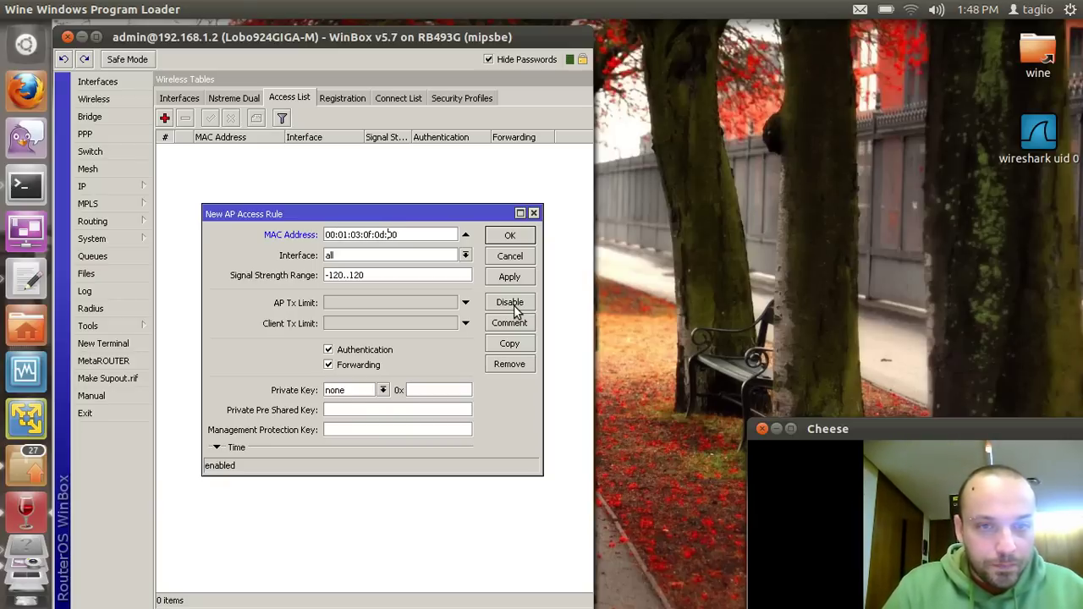
type(":0a")
- Turn off Forwarding in the new access rule
key("Tab")
key("Tab")
key("Tab")
key("Tab")
key("Tab")
key("Tab")
key("space")
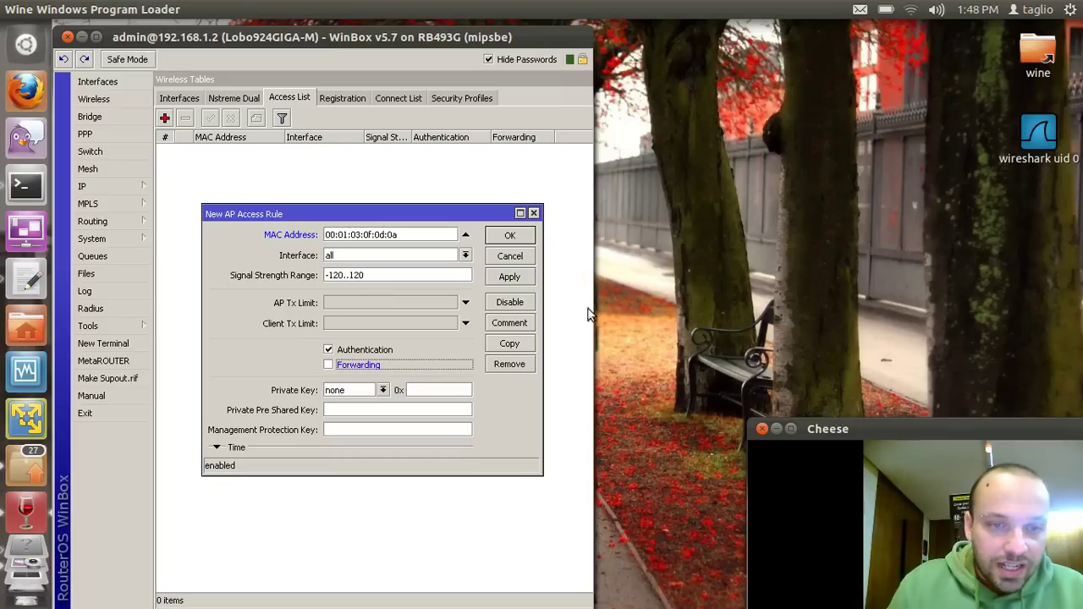
- Set the access rule's interface to wlan1 and save the rule
left_click(428, 256)
left_click(385, 269)
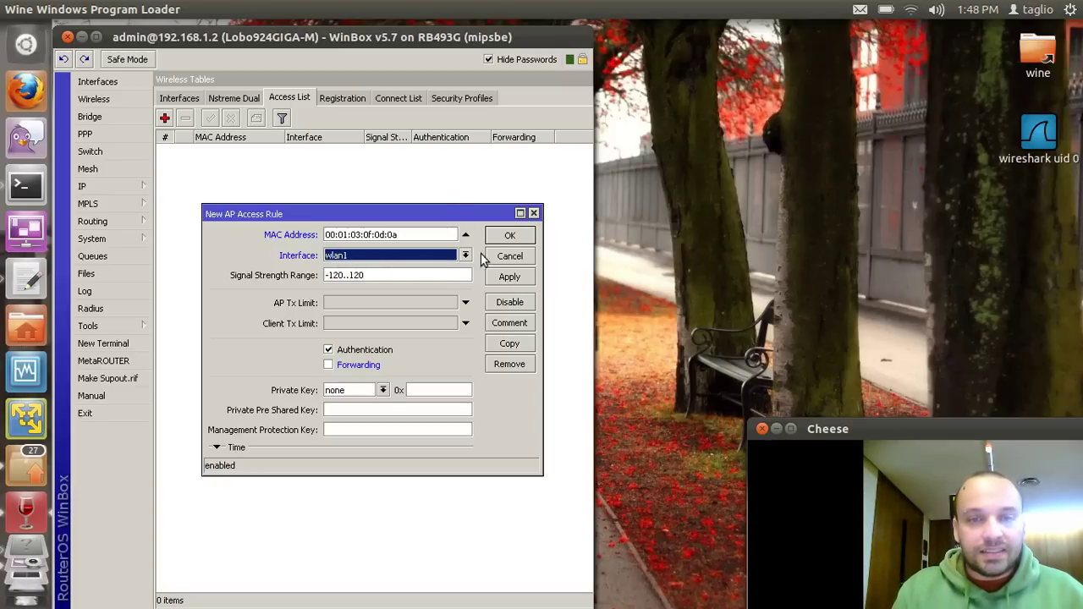
left_click(514, 281)
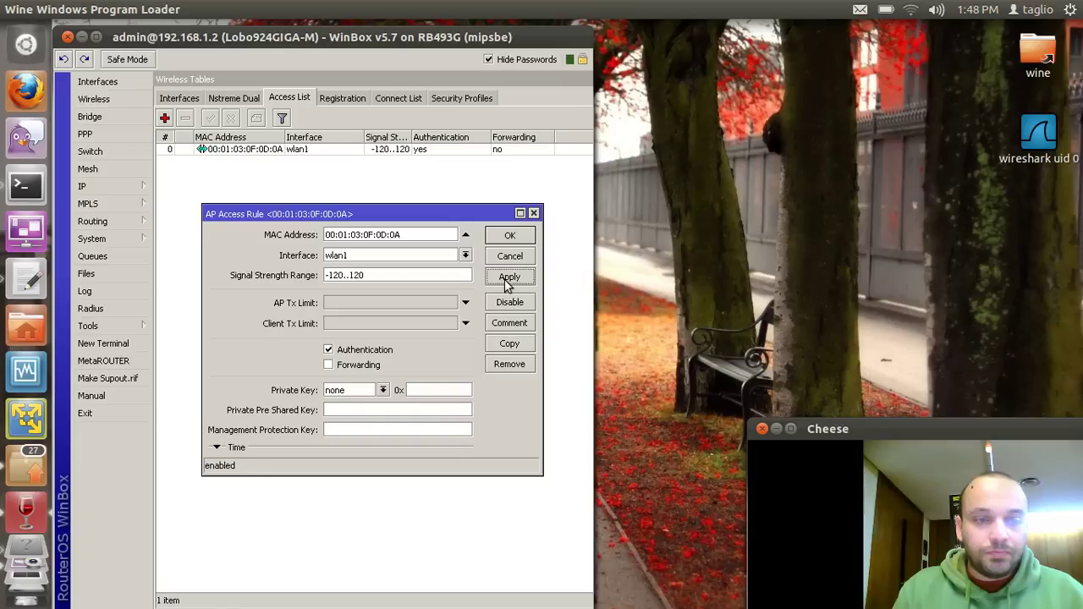
left_click(512, 237)
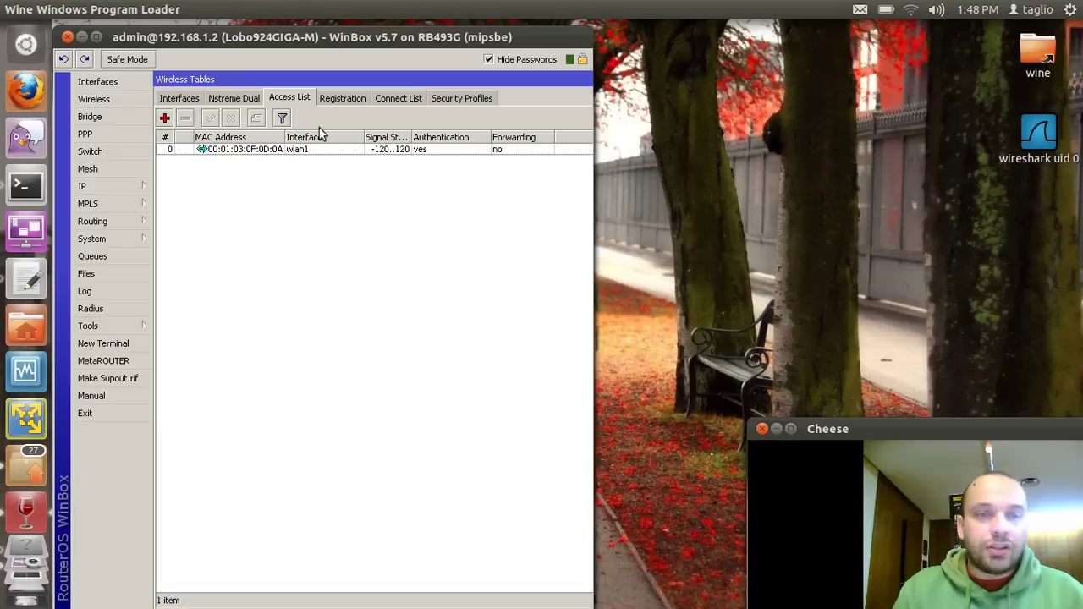
- Disable Default Authenticate on the wlan1 wireless interface and save its settings
left_click(174, 98)
left_click(203, 150)
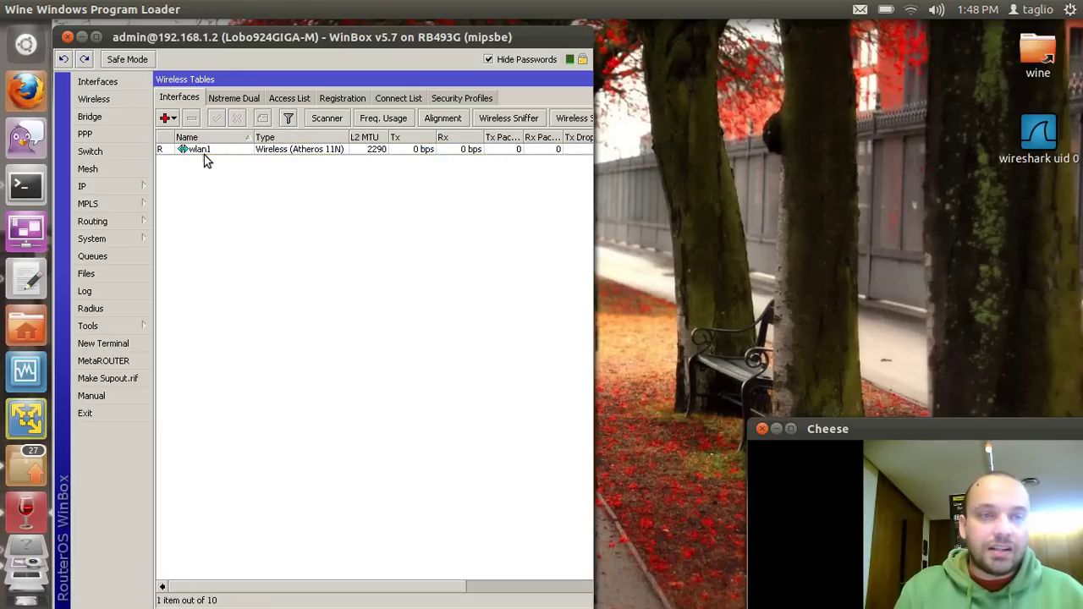
double_click(204, 153)
left_click(289, 512)
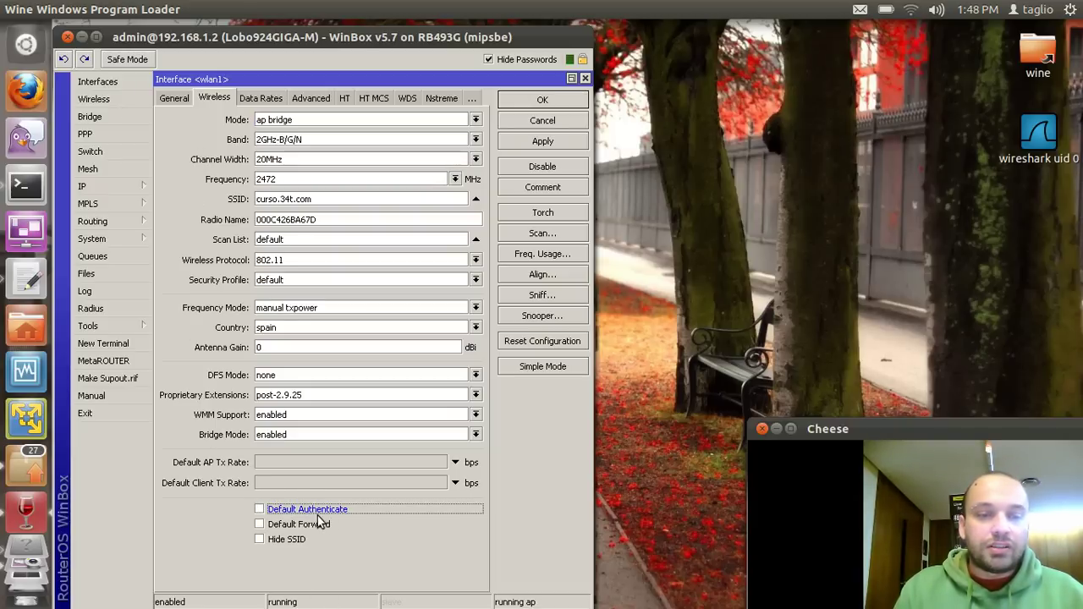
left_click(544, 144)
left_click(543, 101)
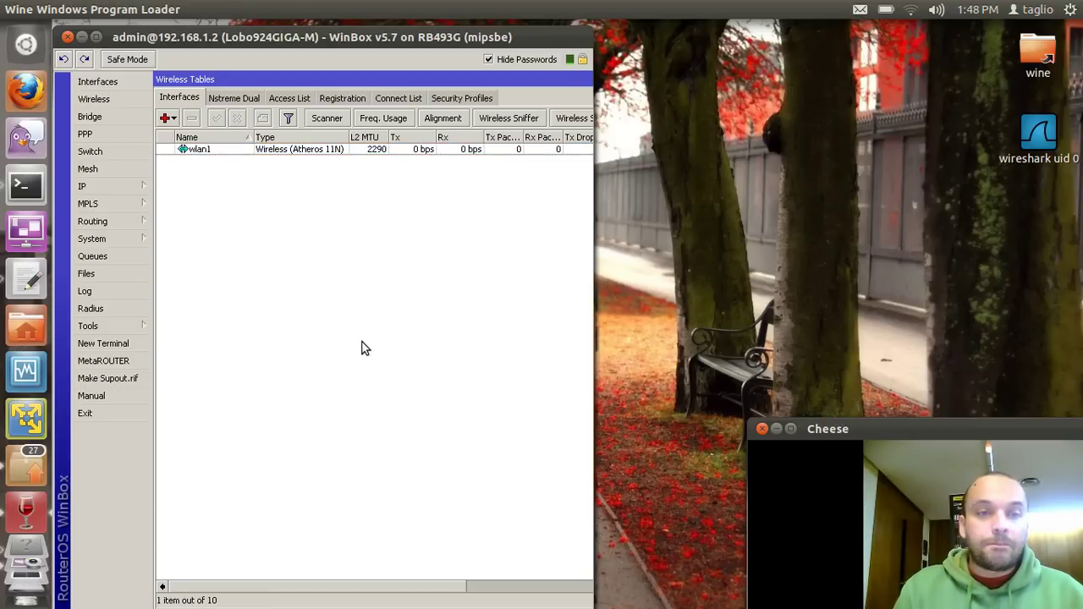
- Switch to the terminal and rerun iwconfig wlan0 to check the client's ESSID and access point association
key("alt+Tab")
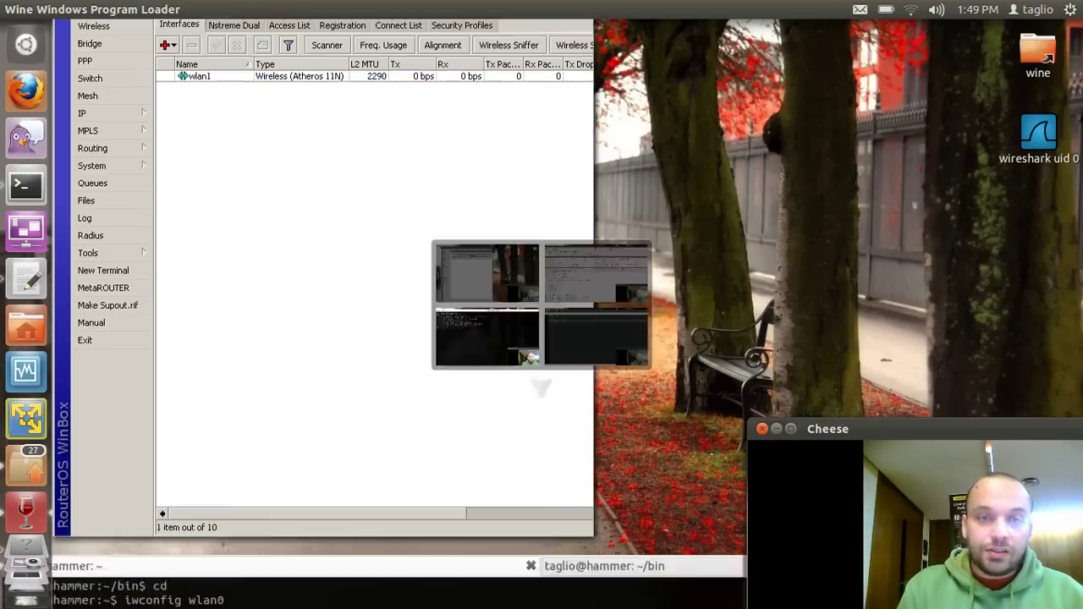
key("Up")
key("Return")
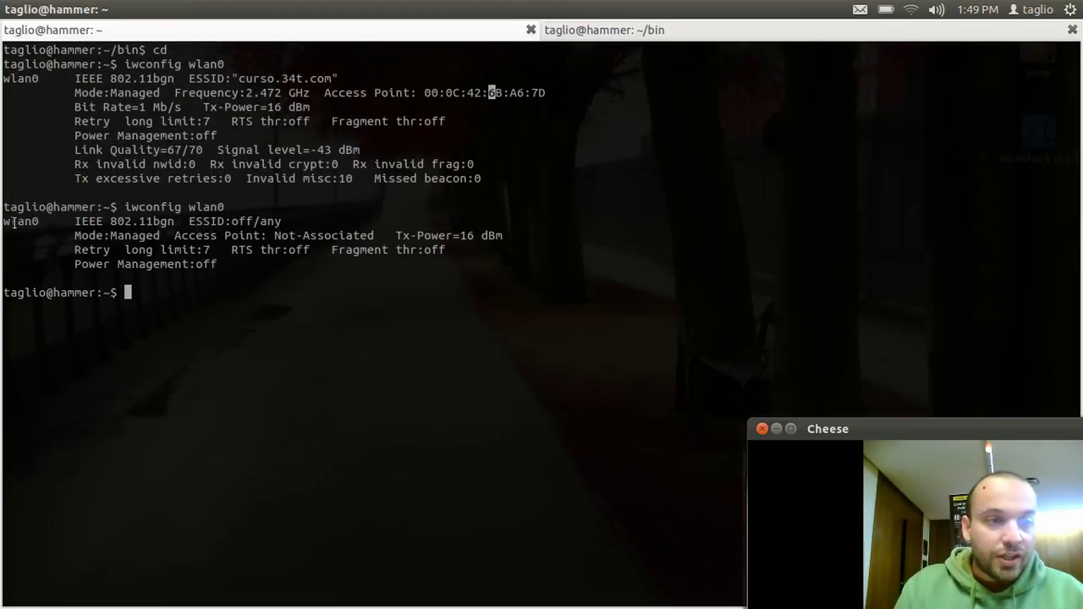
left_click_drag(5, 222, 288, 224)
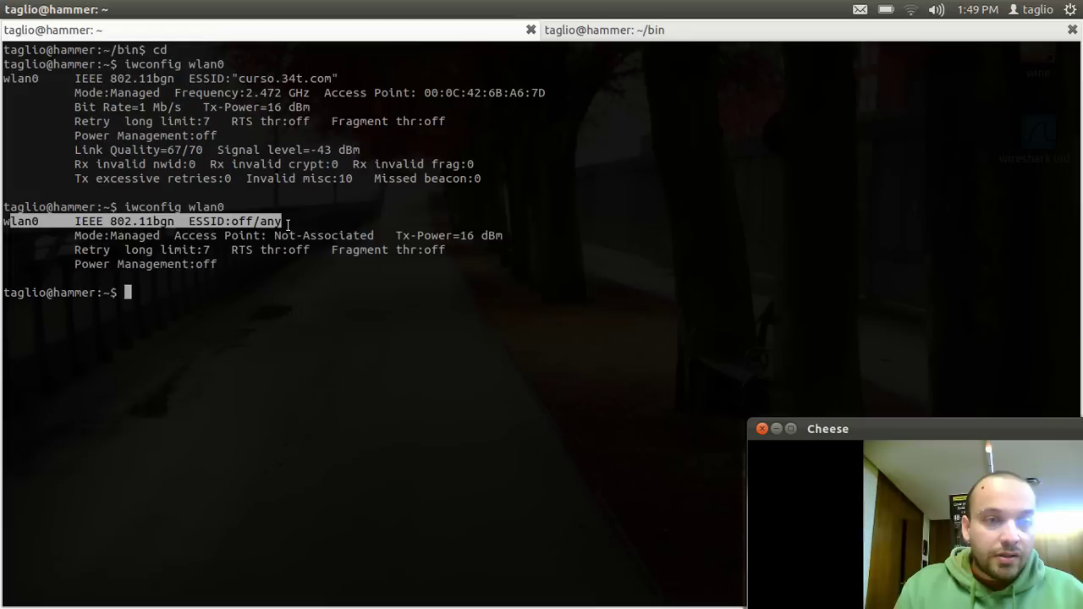
left_click(458, 90)
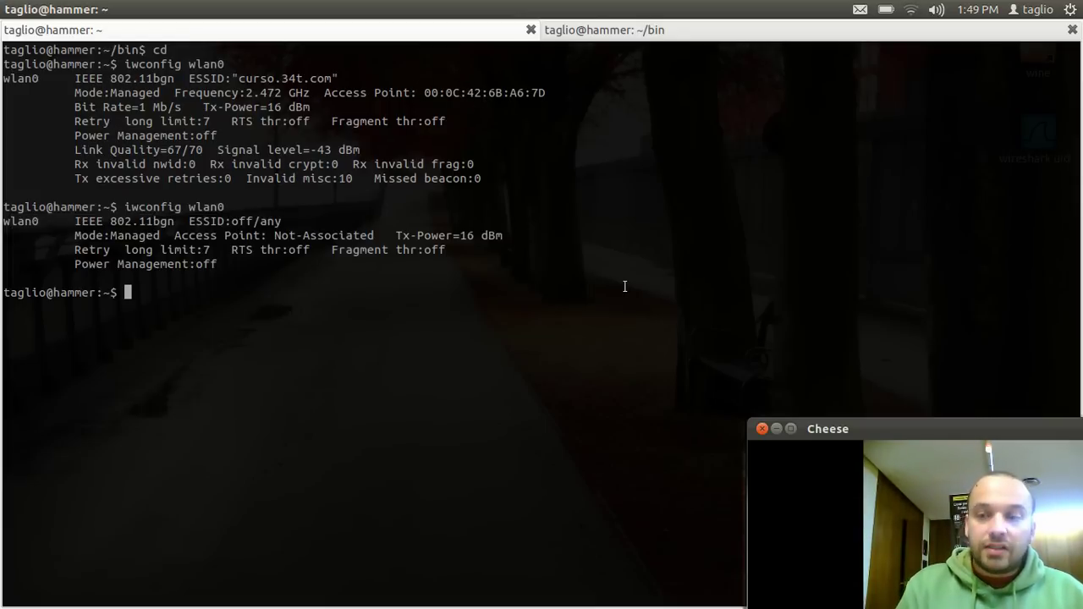
- Switch to Wireshark, stop the mon0 capture and select the latest Association Response packet from the router
key("alt")
key("alt+Tab")
key("alt+Tab")
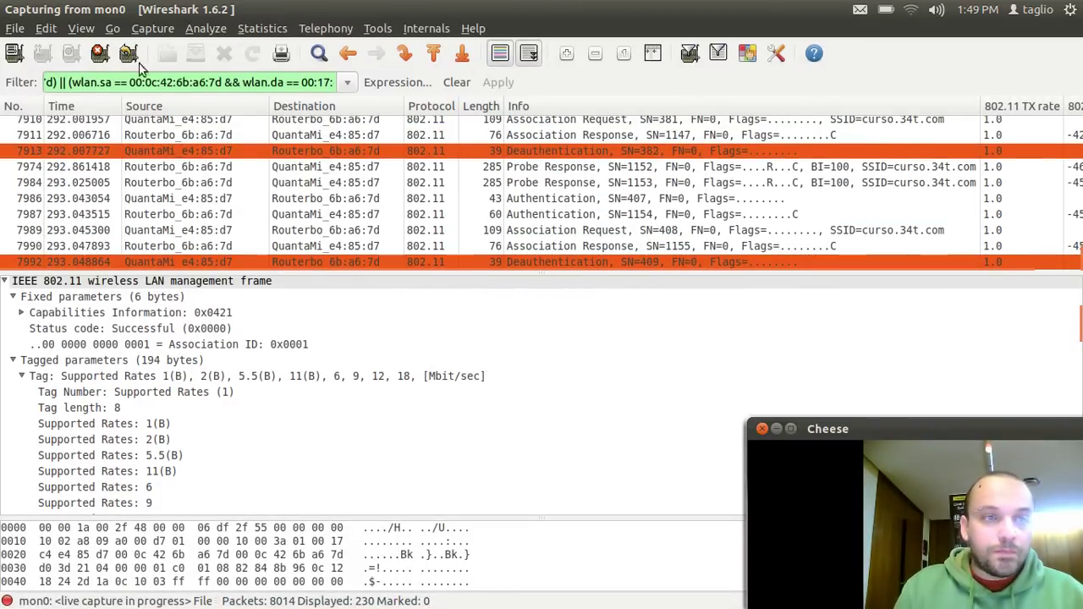
left_click(100, 54)
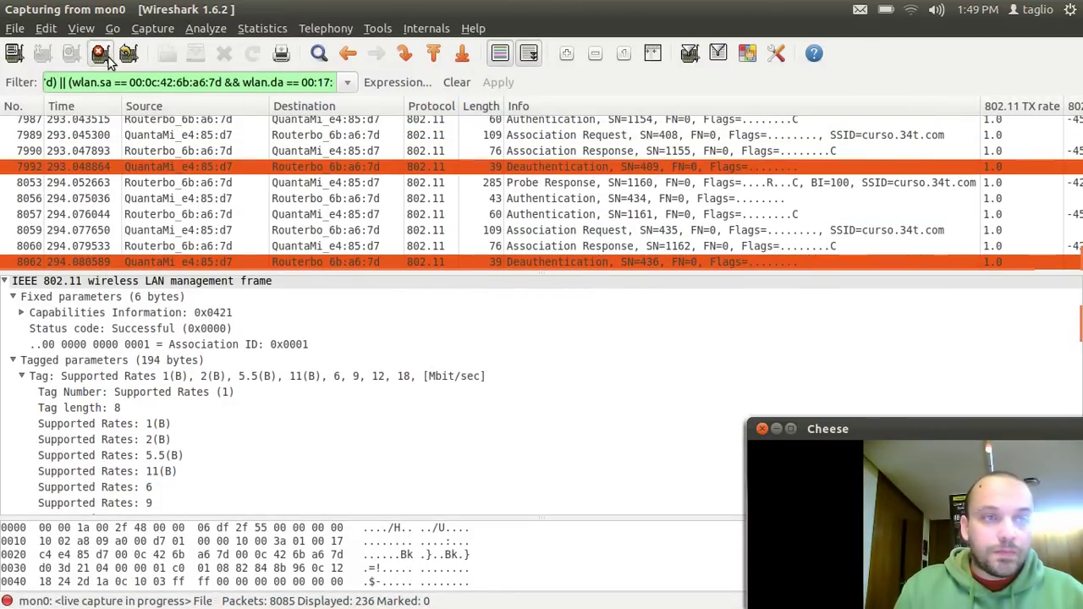
left_click(526, 233)
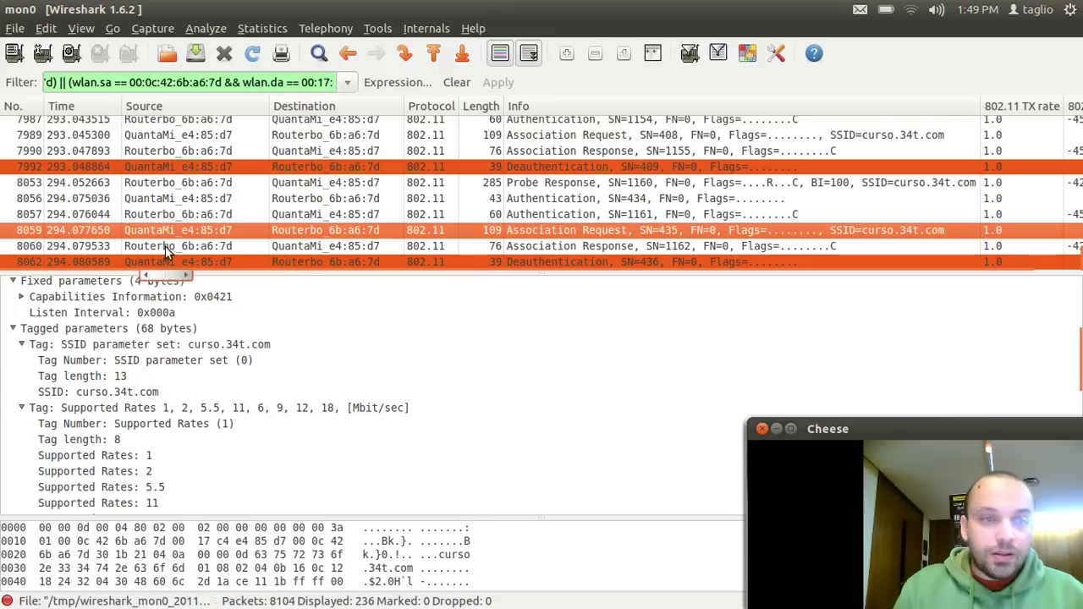
left_click(597, 247)
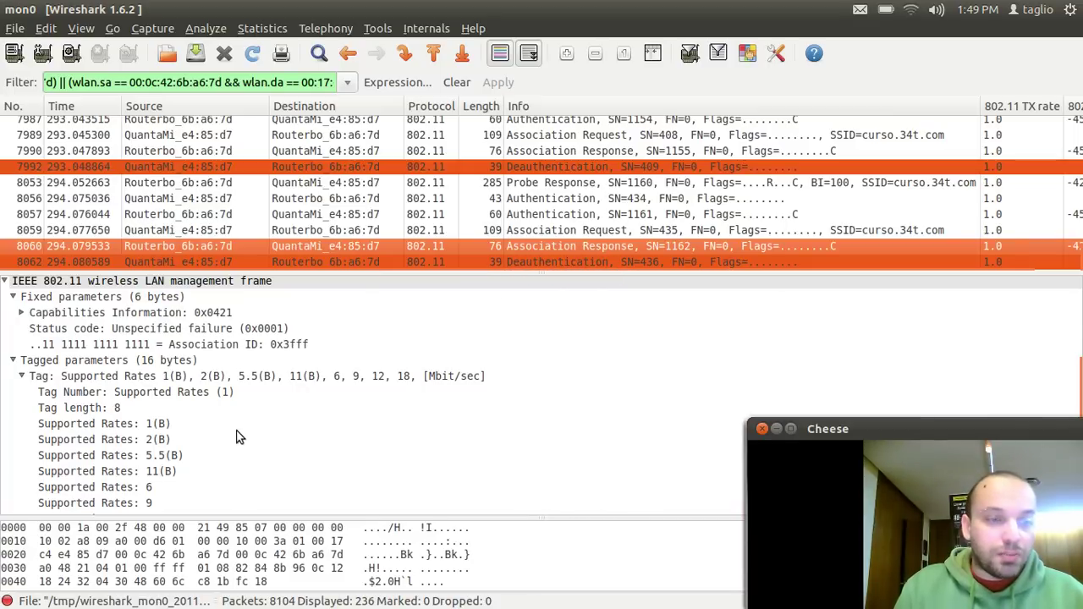
- Examine the fixed parameters of the selected Association Response, including its capabilities information and status code
scroll(237, 435, "up", 1)
left_click(20, 411)
left_click(14, 396)
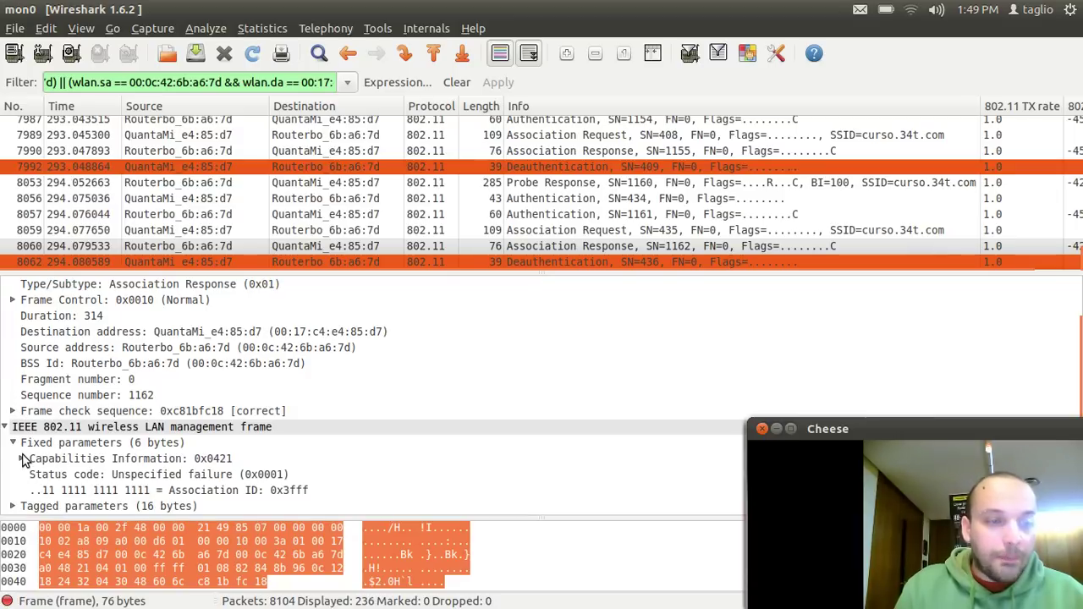
left_click(22, 460)
scroll(22, 462, "down", 3)
scroll(22, 461, "up", 3)
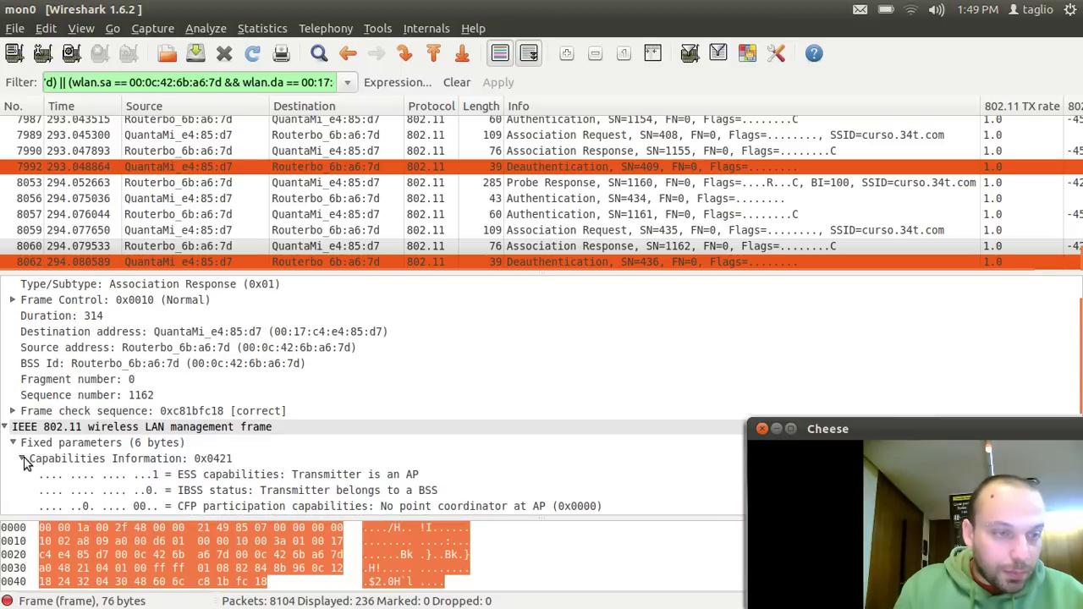
left_click(23, 460)
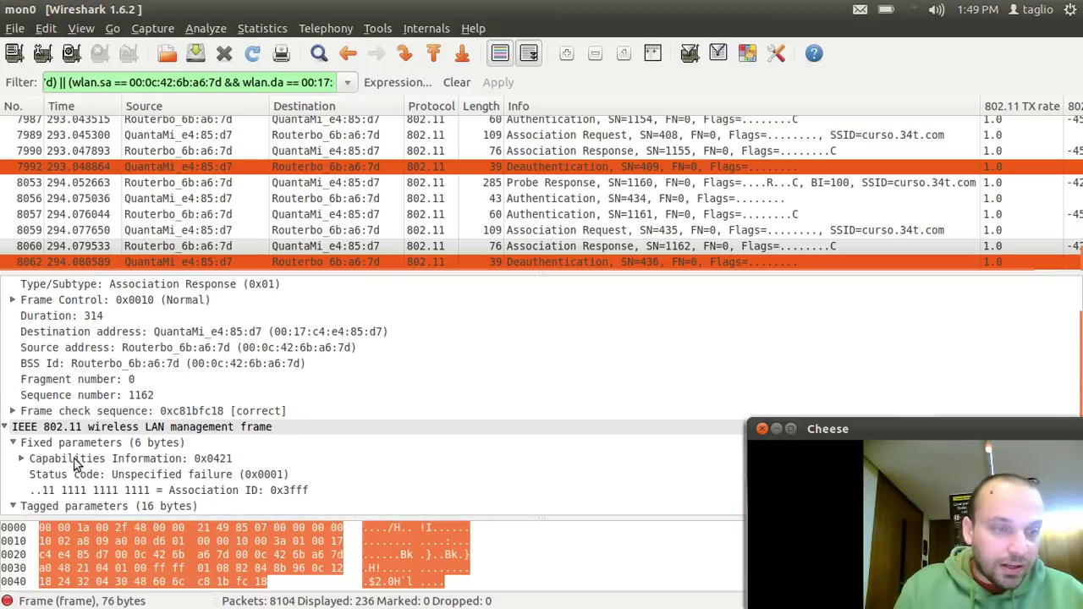
left_click(11, 506)
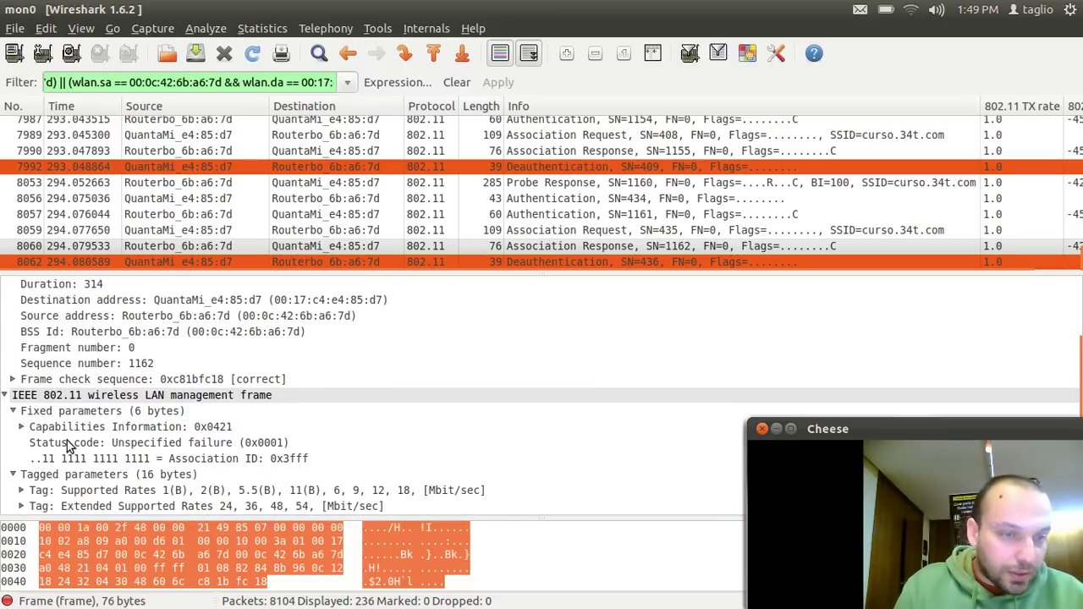
left_click(94, 446)
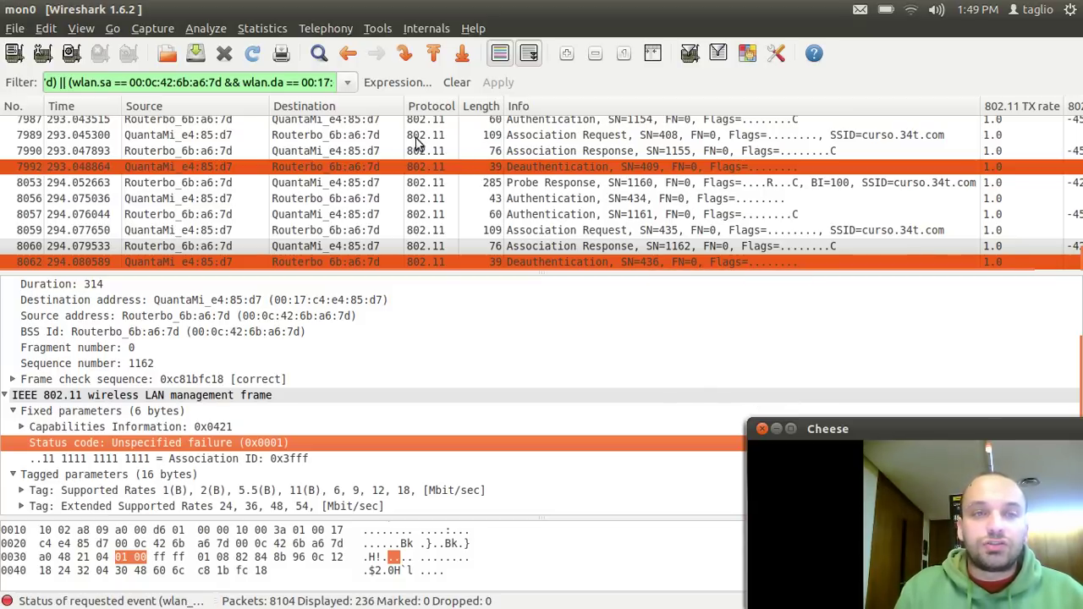
- Start a new live capture on mon0 with the same display filter
left_click(42, 53)
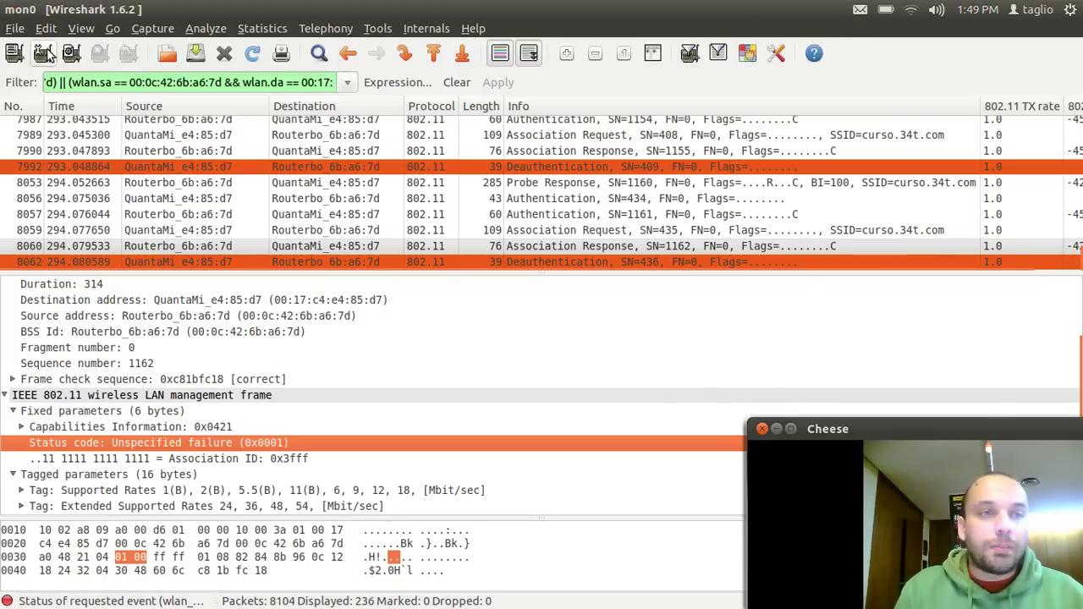
left_click(409, 269)
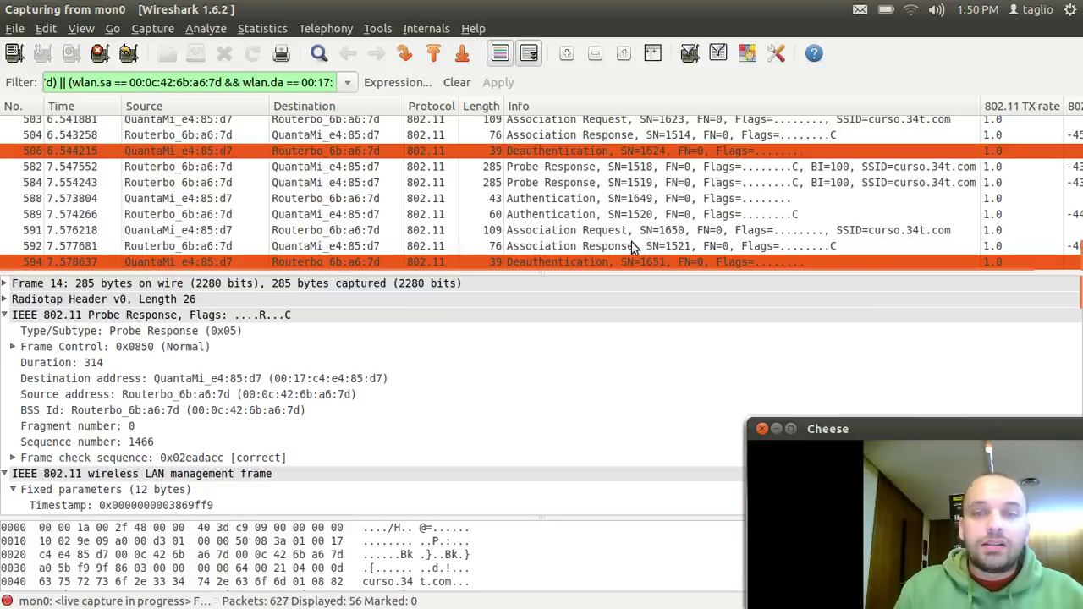
- Switch to the terminal, run ifconfig wlan0 and copy the hardware address of wlan0
key("alt+Tab")
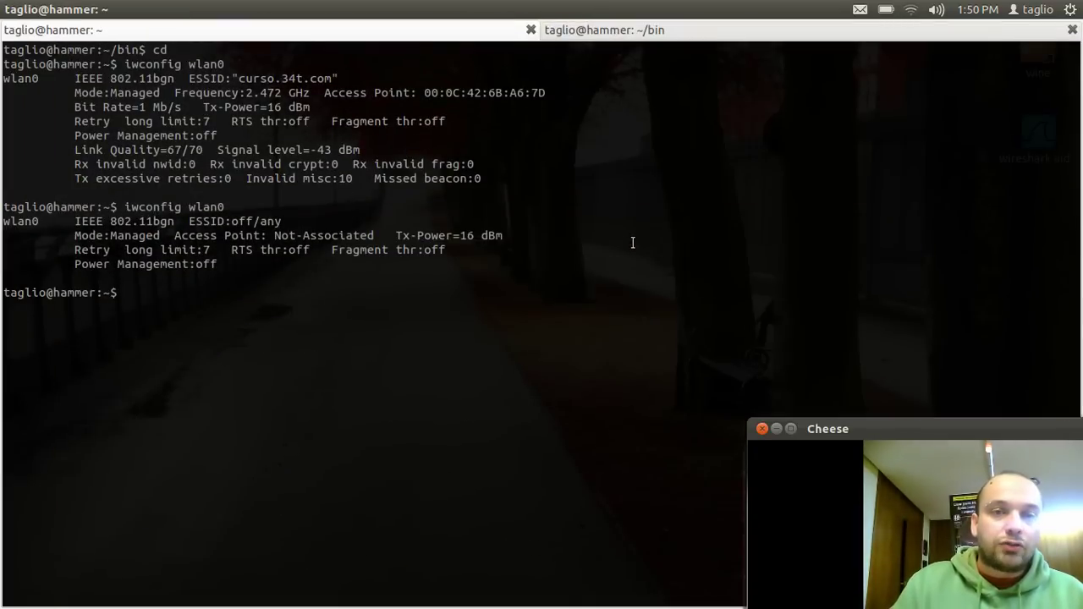
double_click(465, 93)
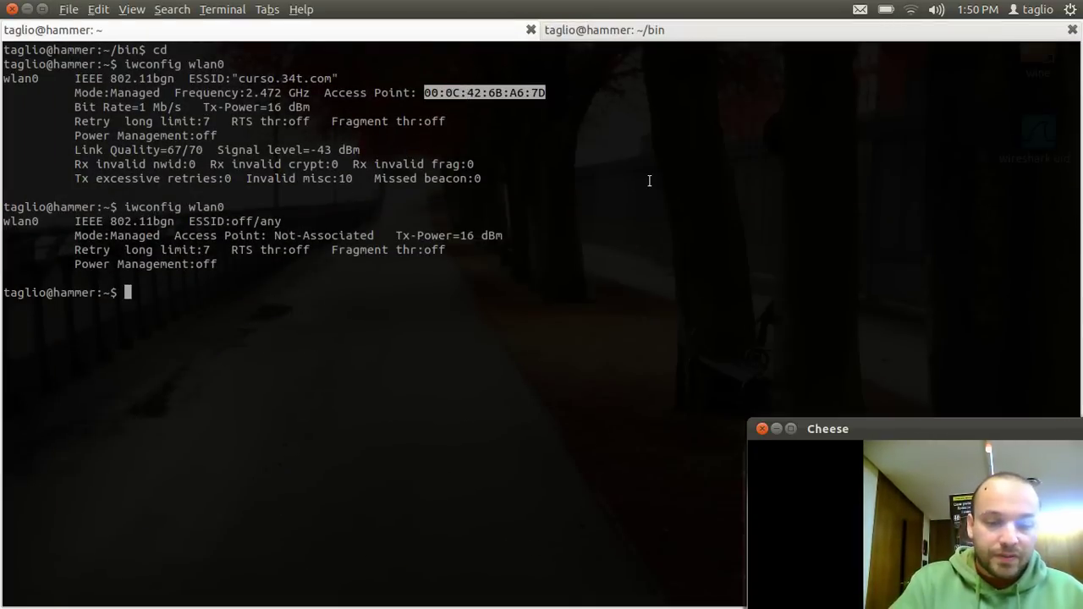
type("ifconfig wlan0")
key("Return")
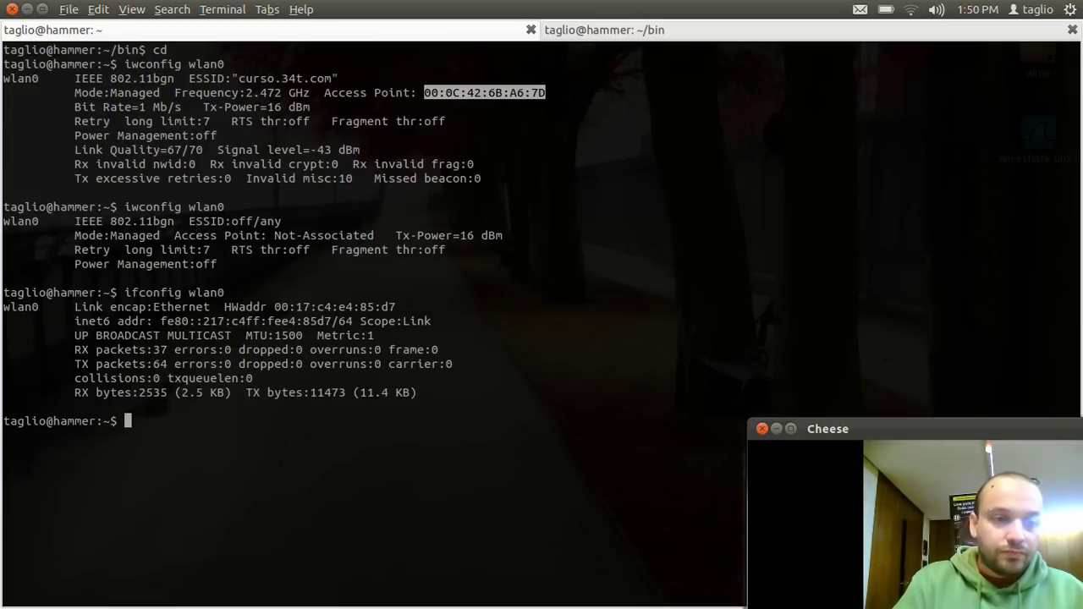
double_click(328, 307)
key("ctrl+c")
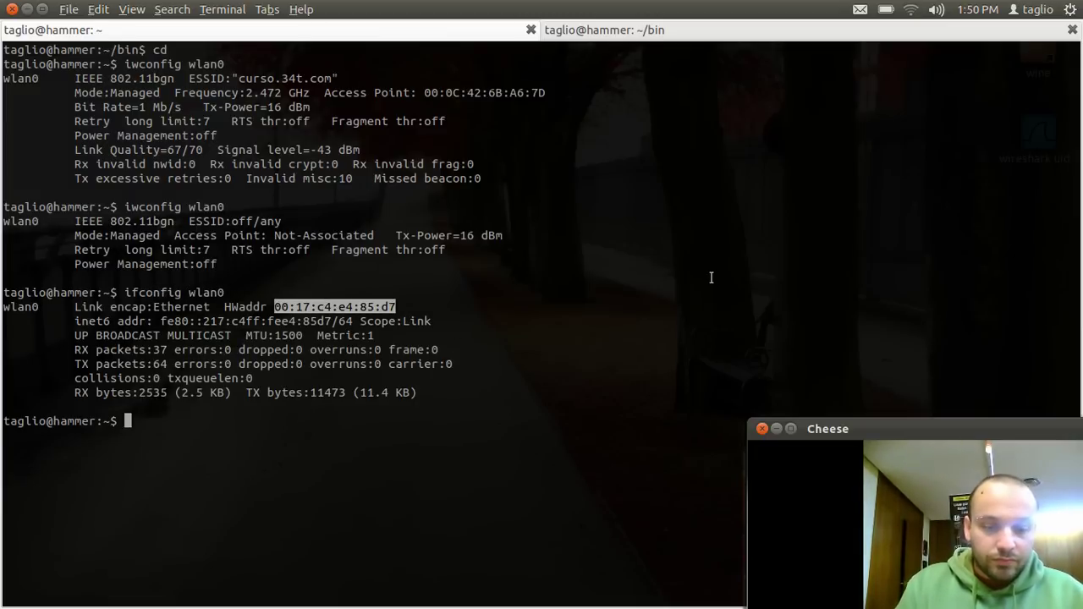
- In WinBox, set the wlan1 access list rule's MAC address to 00:17:C4:E4:85:D7 and save the rule
key("alt+Tab")
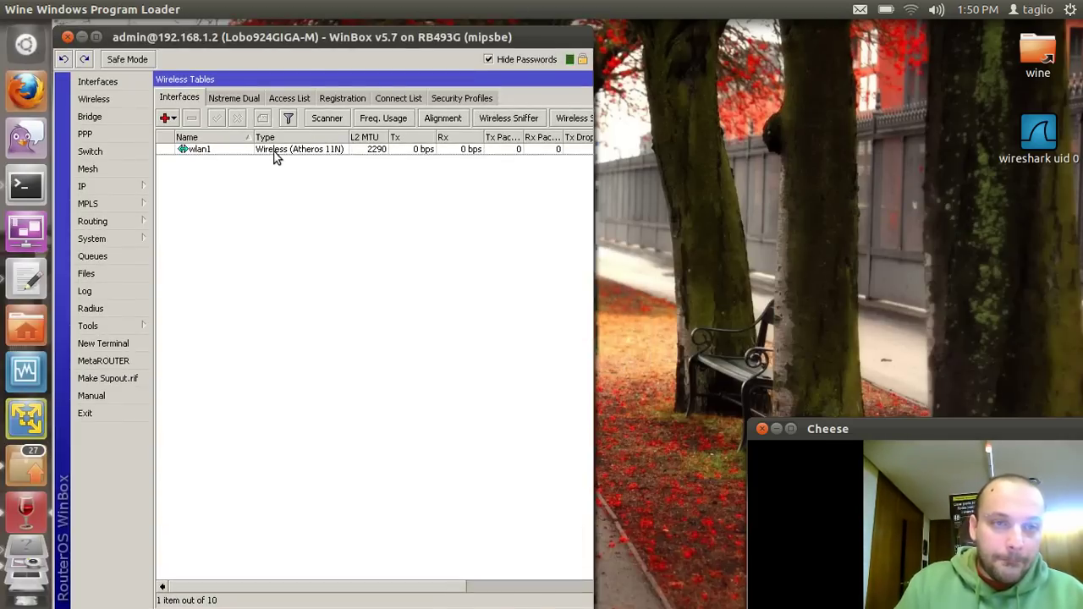
double_click(274, 157)
left_click(535, 121)
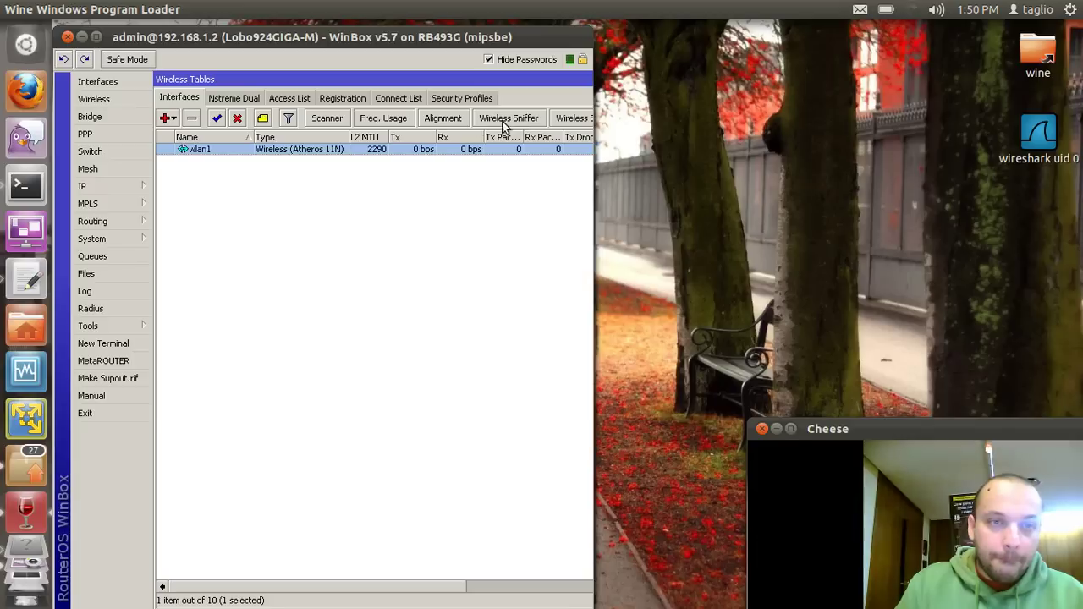
left_click(289, 97)
double_click(260, 150)
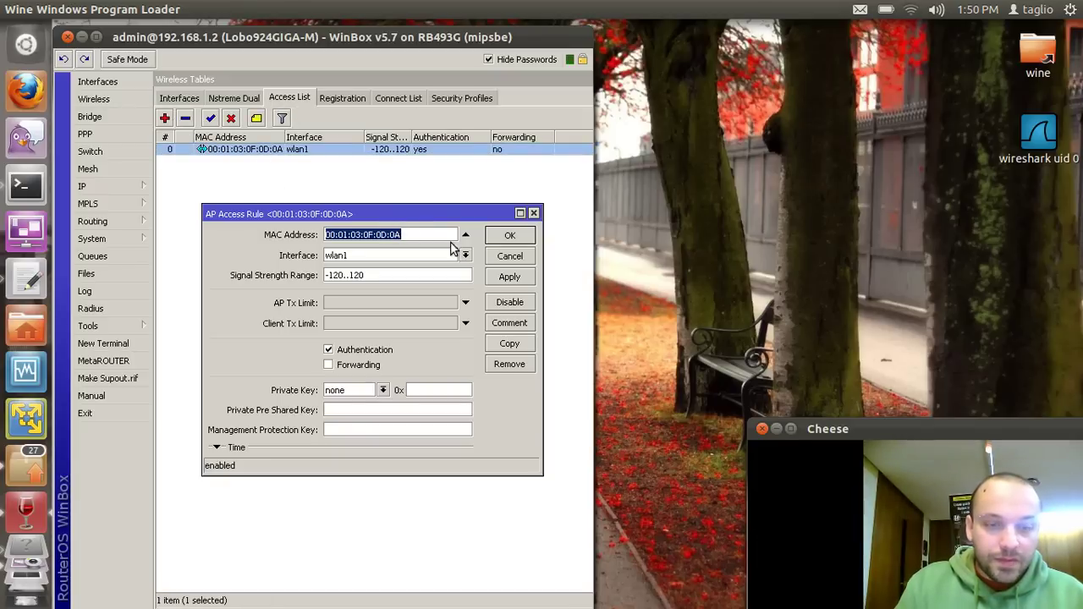
key("ctrl+v")
left_click(510, 277)
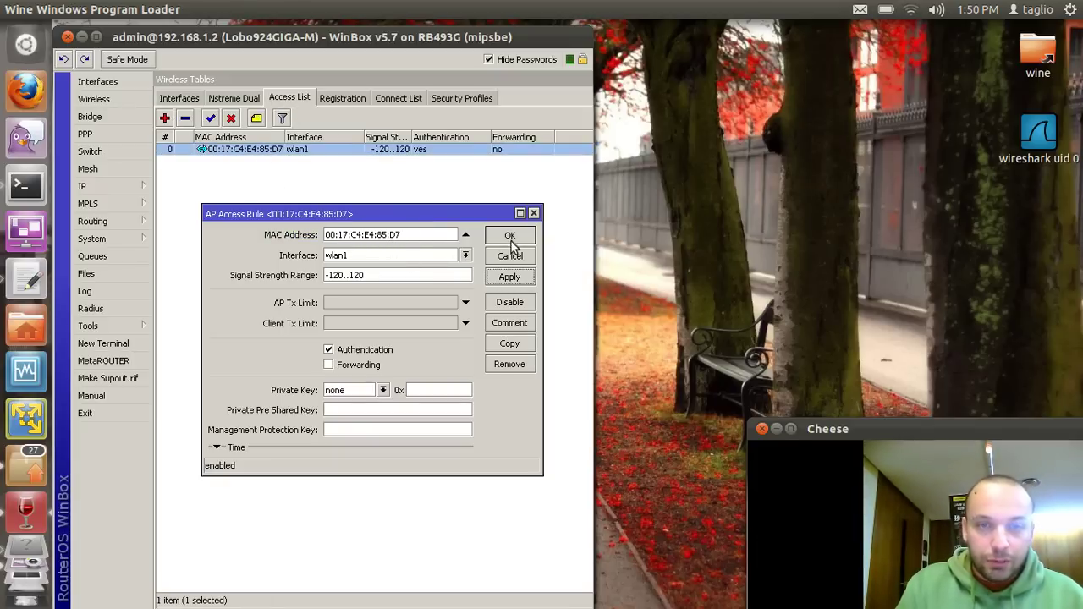
left_click(510, 235)
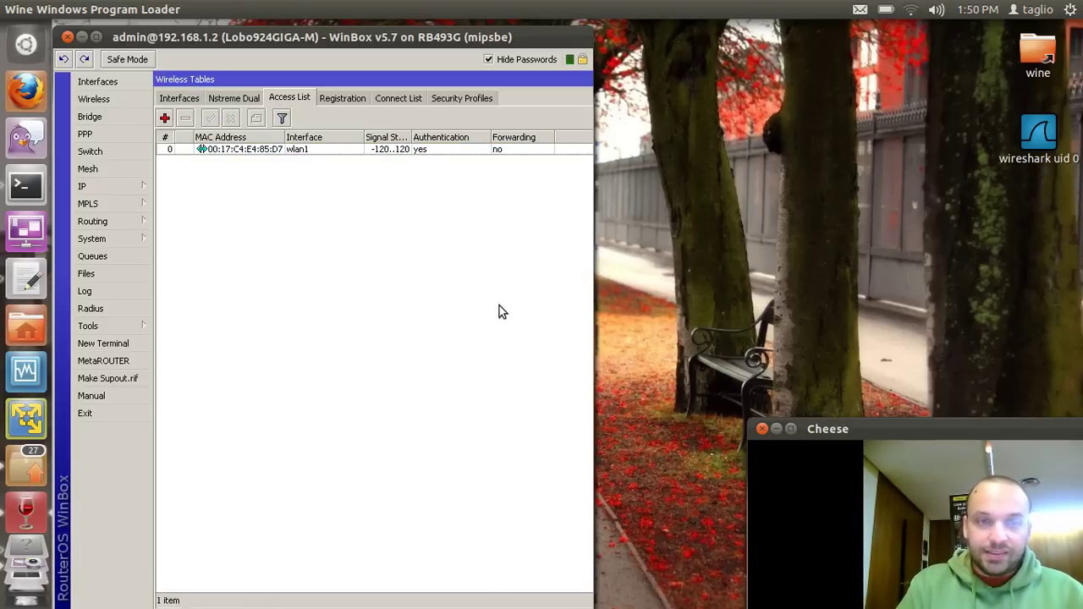
- Return to the terminal and run iwconfig wlan0 to check the association after the MAC address change
key("alt+Tab")
type("iwconfig wlan0")
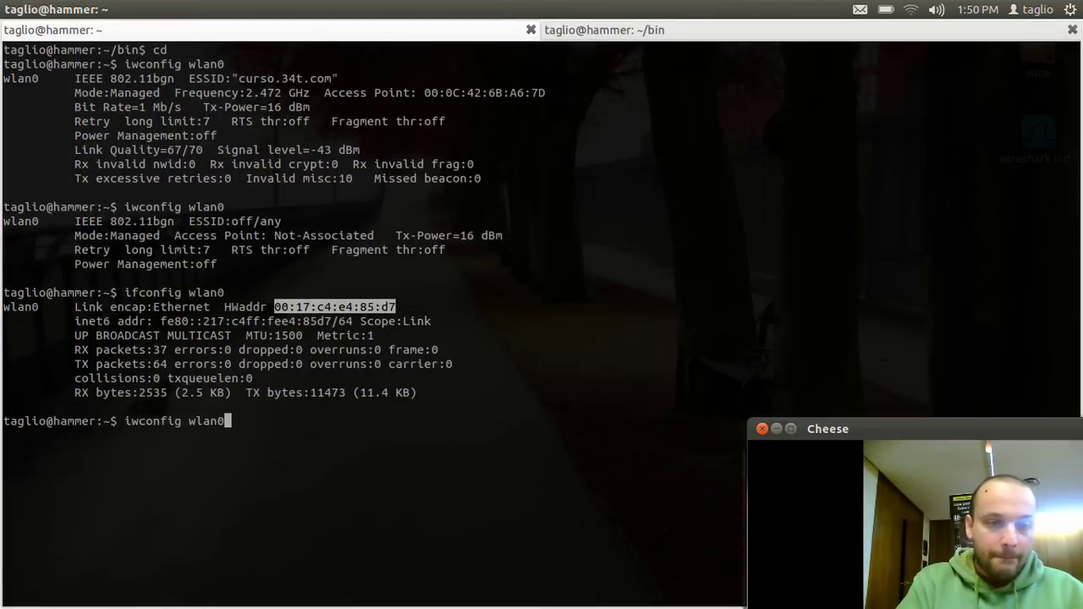
key("Return")
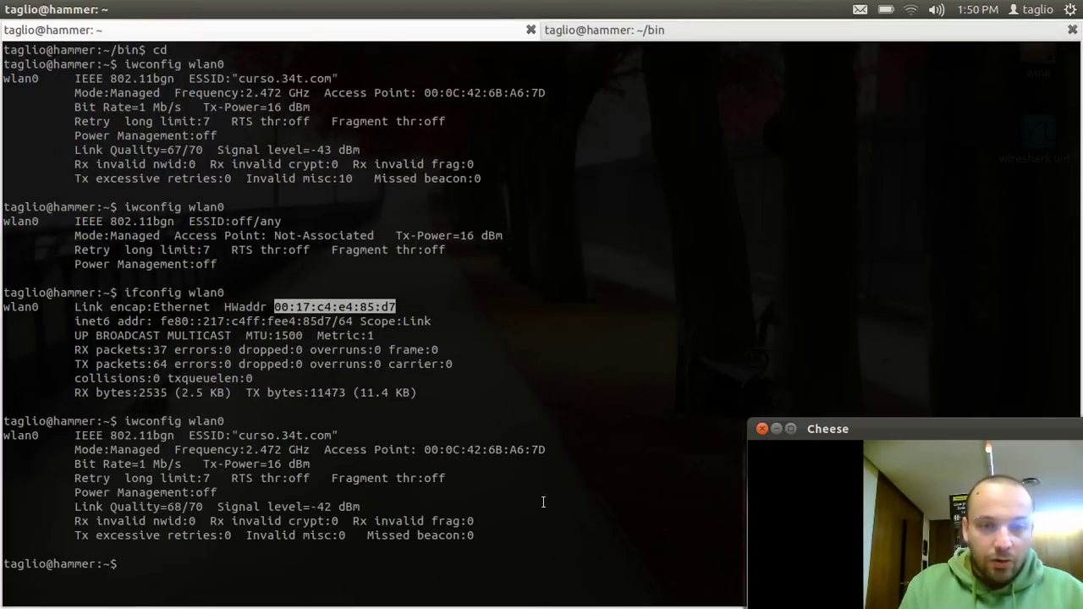
left_click_drag(553, 448, 243, 438)
left_click(243, 439)
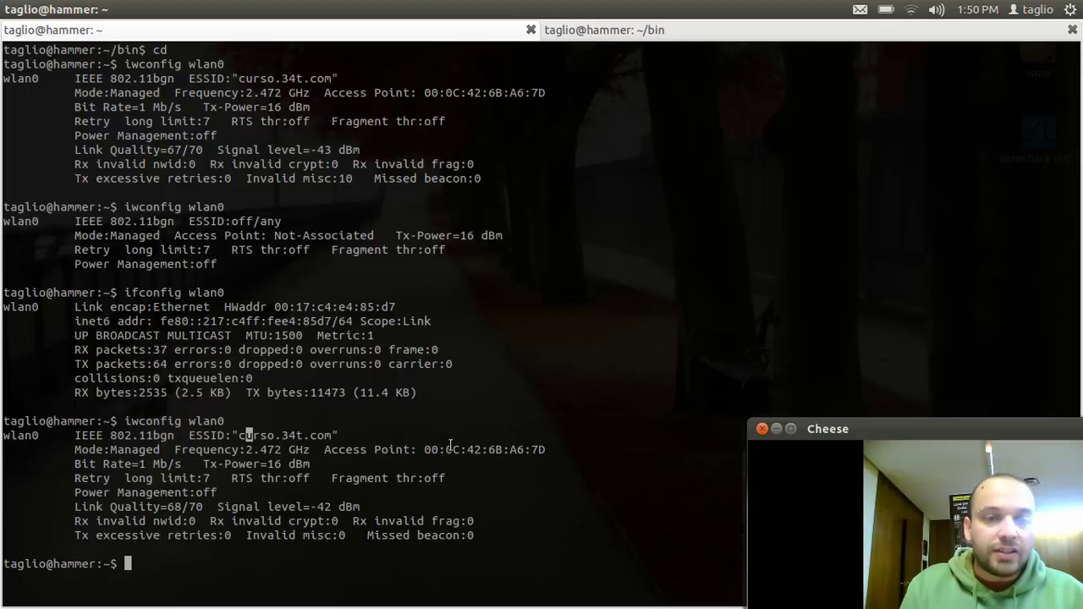
- Switch to Wireshark and examine the newest authentication and association frames in the live capture
key("alt+Tab")
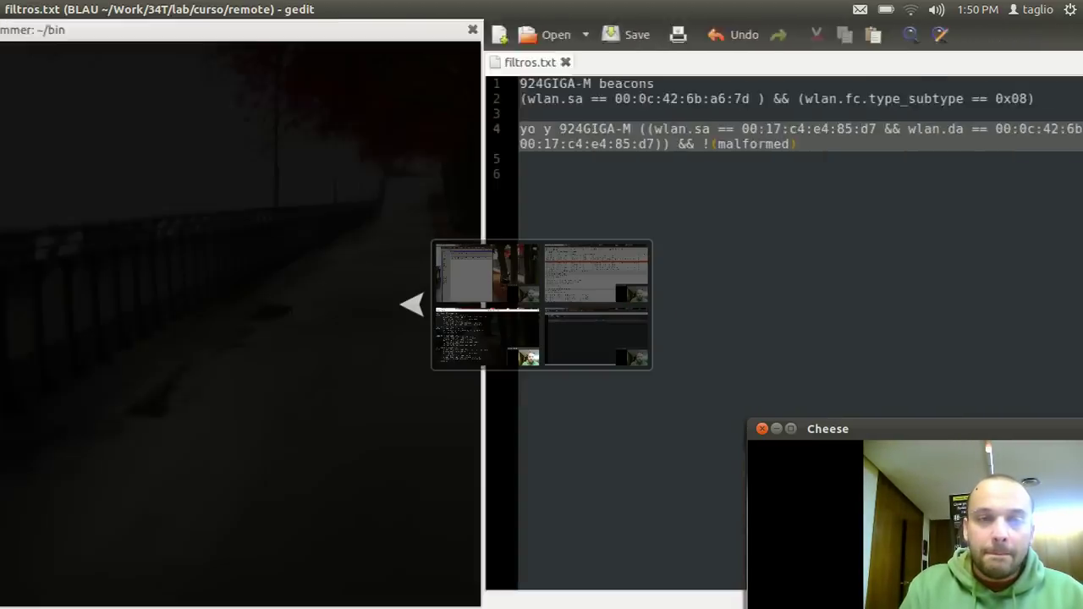
key("alt+Tab")
key("alt+Tab")
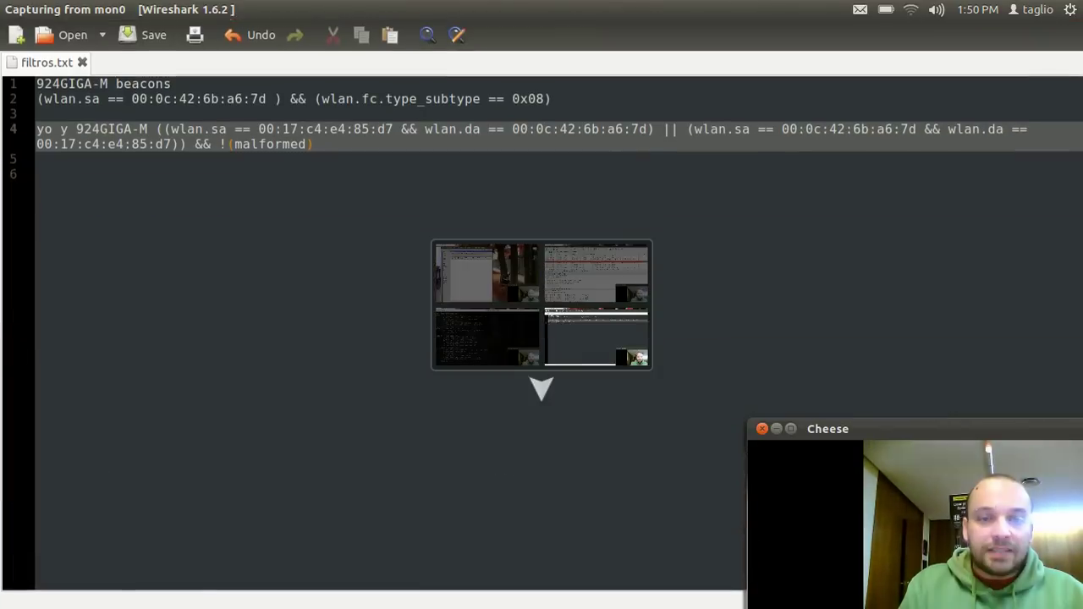
key("alt+Tab")
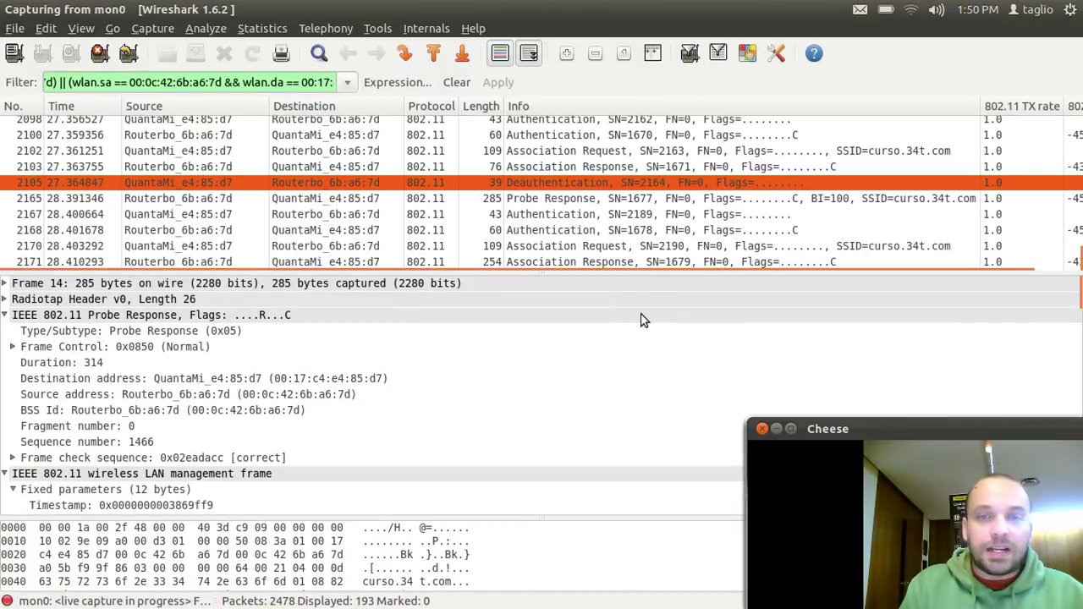
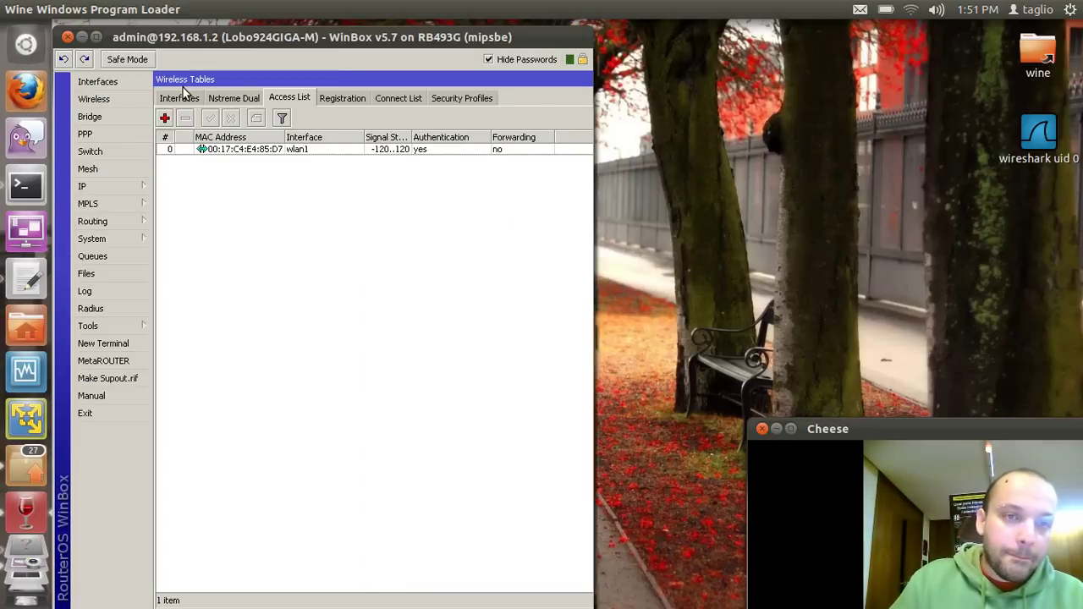
- In WinBox, view the wireless interfaces and the list of wireless security profiles
left_click(180, 99)
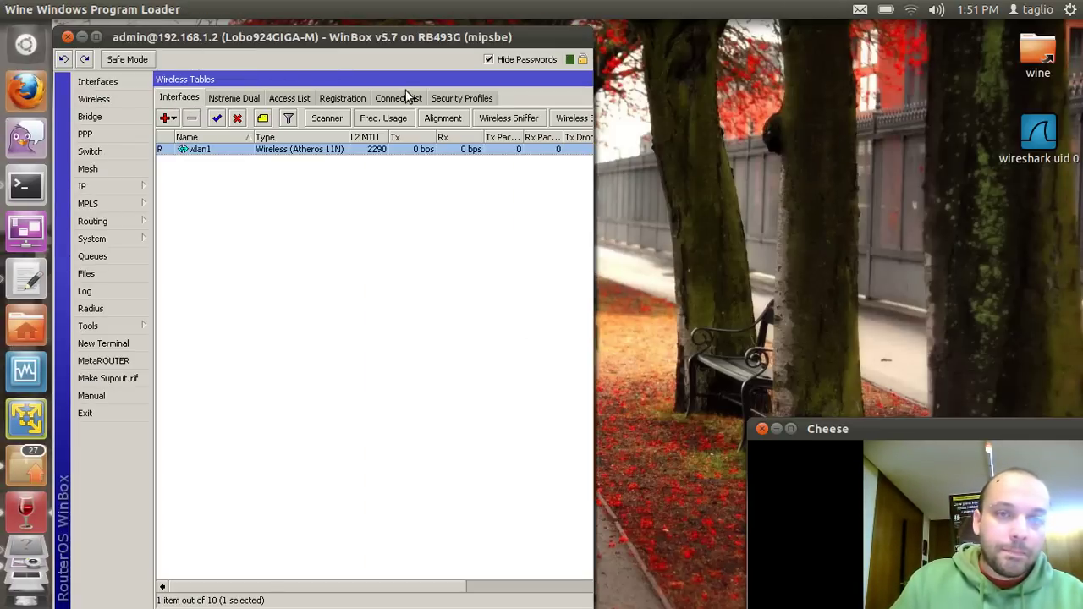
left_click(461, 97)
left_click(222, 161)
left_click(185, 118)
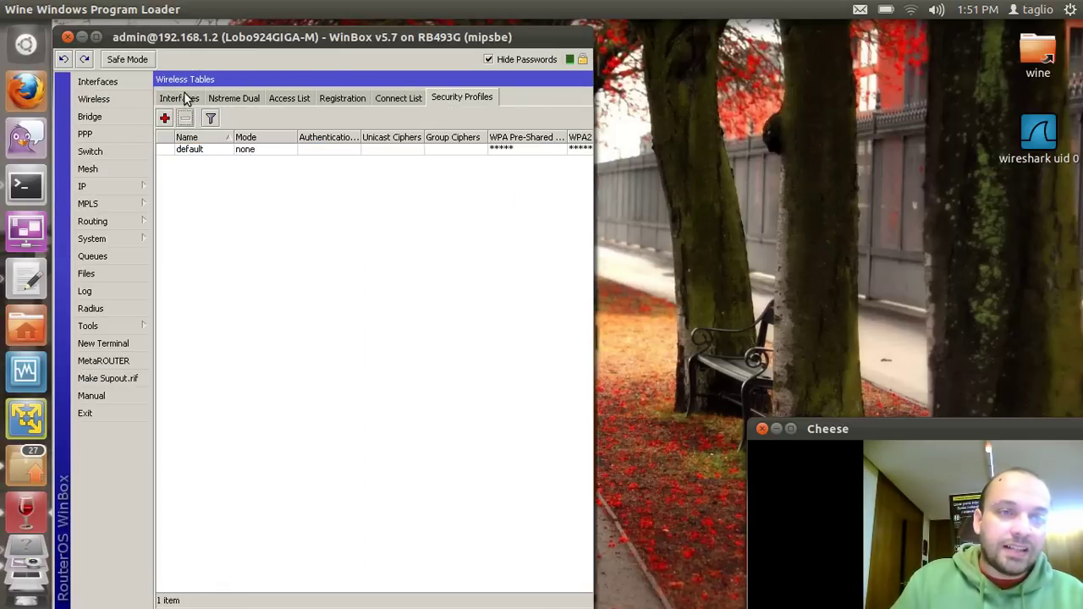
left_click(180, 98)
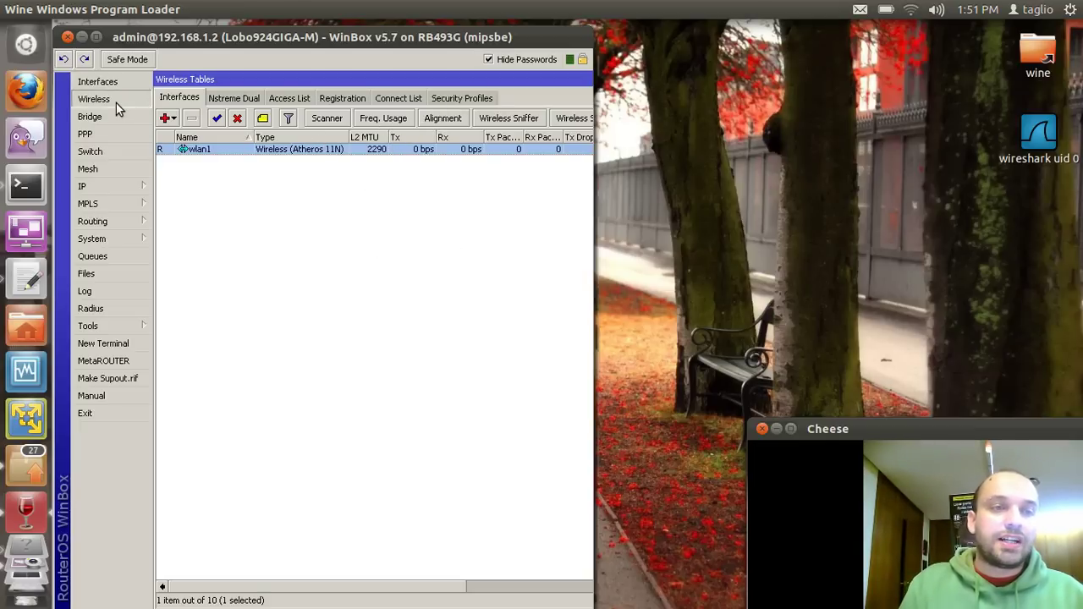
left_click(478, 102)
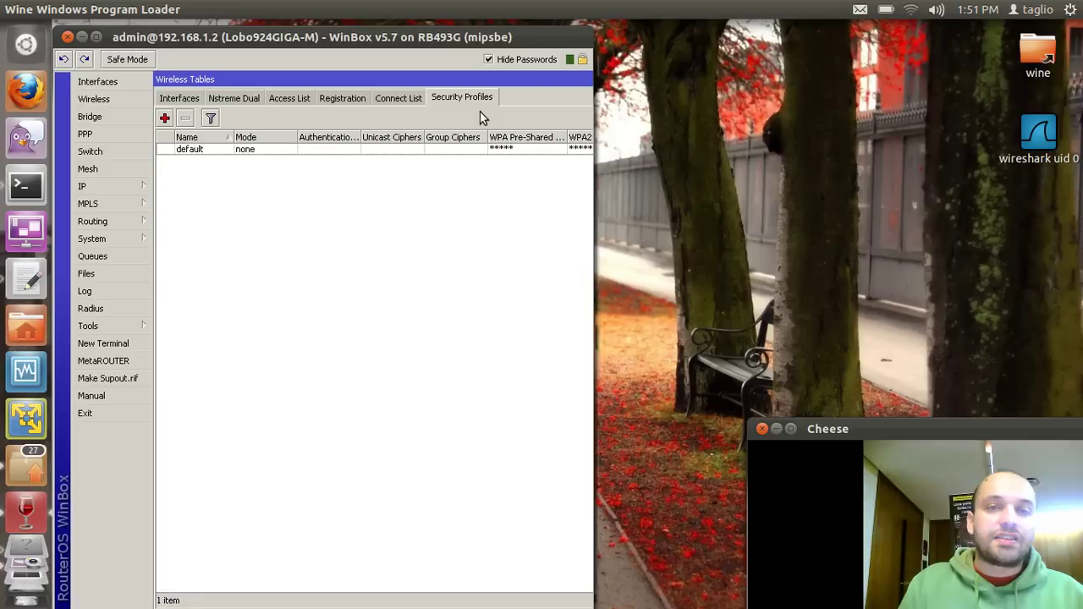
- Add a new wireless security profile named wpa2-aes
left_click(164, 118)
left_click(258, 101)
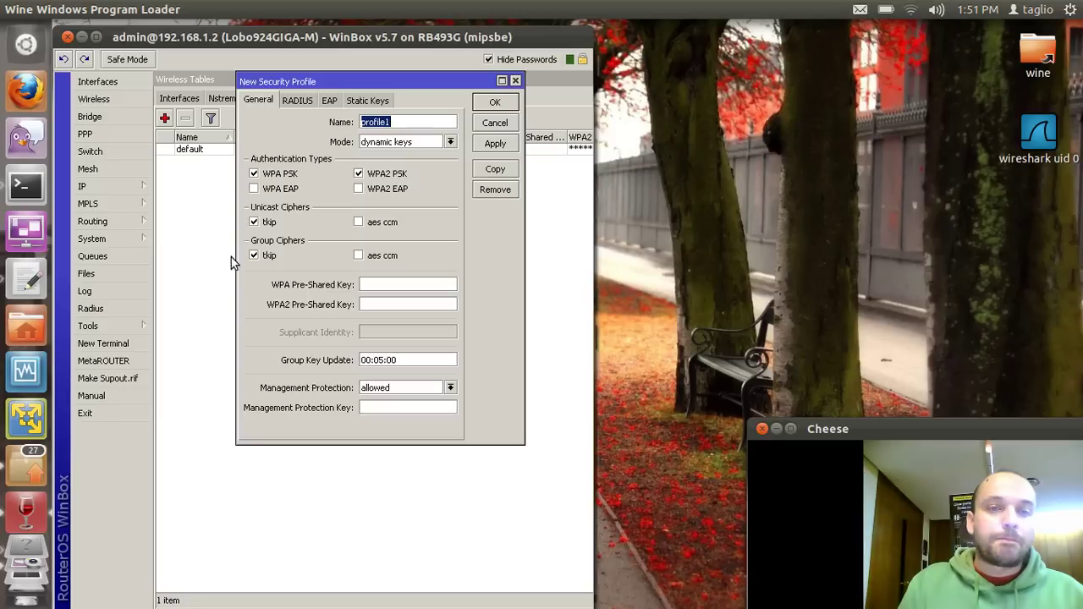
type("wpa2-")
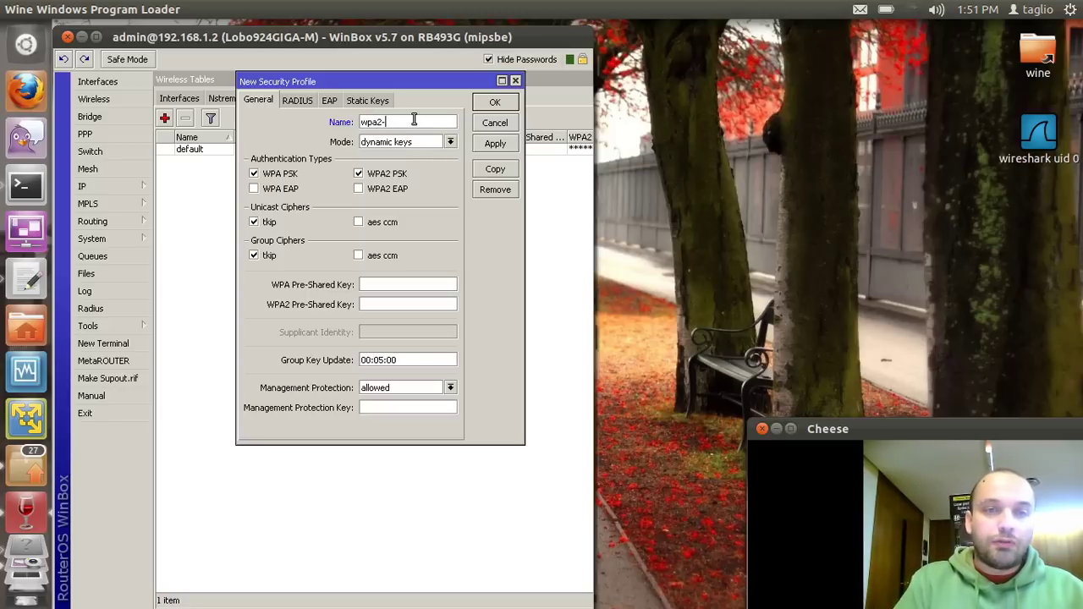
type("aes")
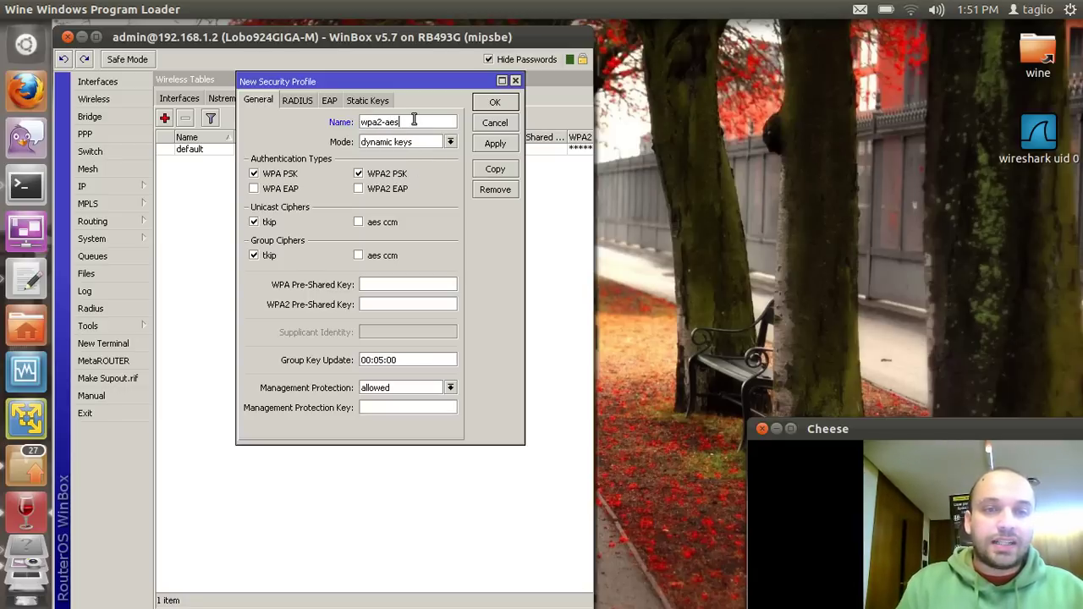
- Configure the profile for dynamic keys with only WPA2 PSK authentication, replacing tkip with aes ccm for both unicast and group ciphers
left_click(264, 174)
left_click(267, 223)
left_click(264, 257)
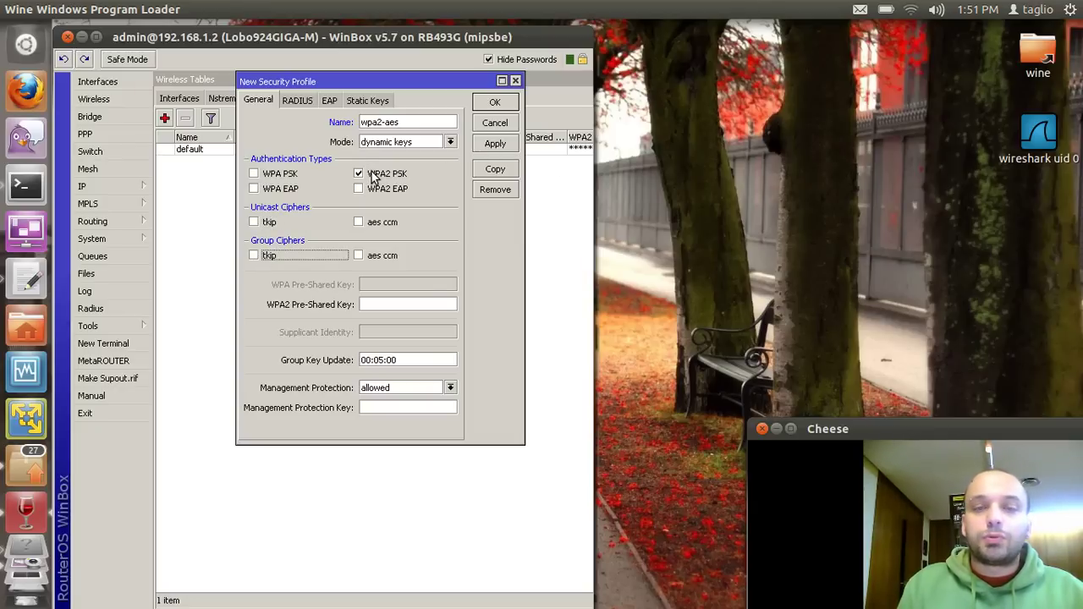
left_click(450, 143)
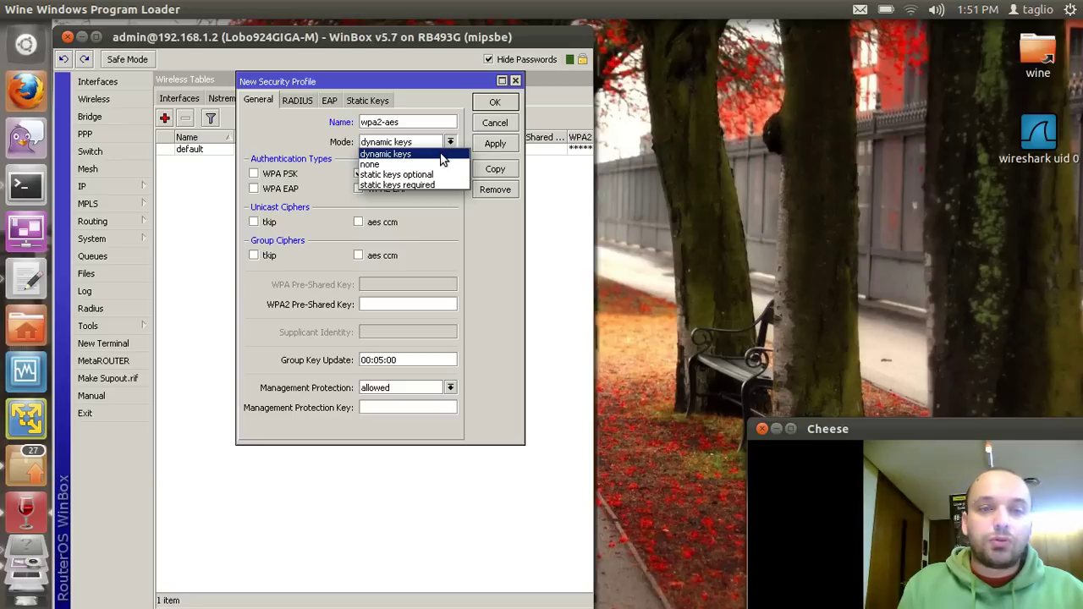
left_click(441, 156)
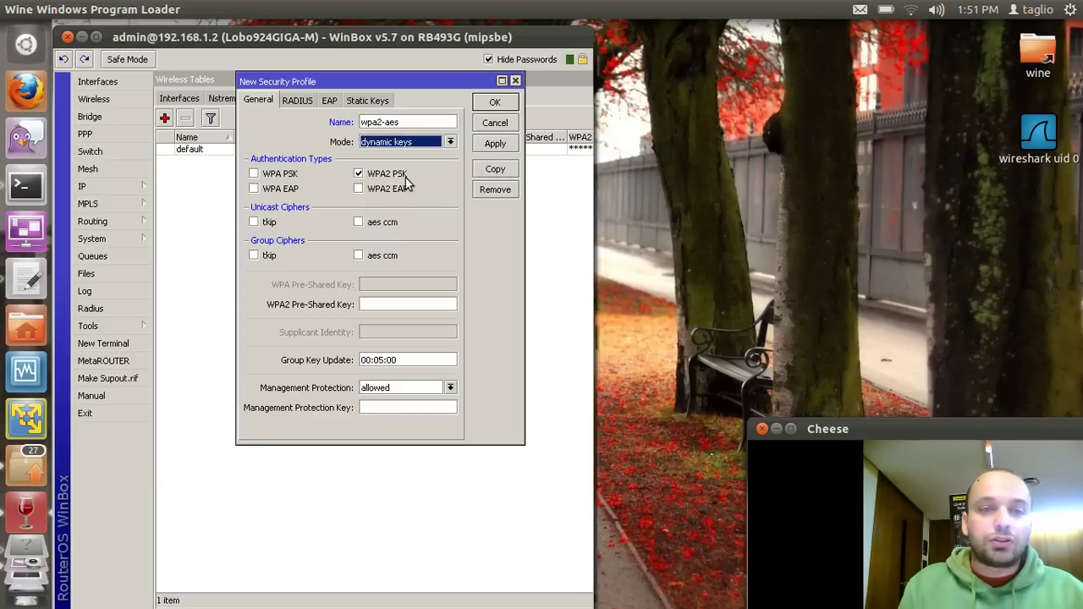
left_click(360, 223)
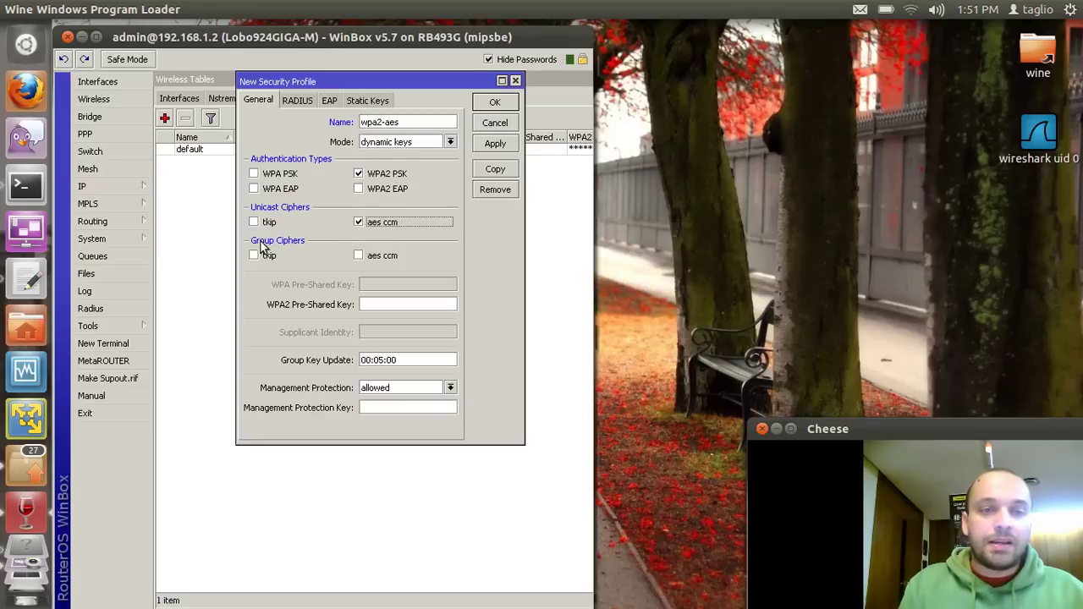
left_click(360, 256)
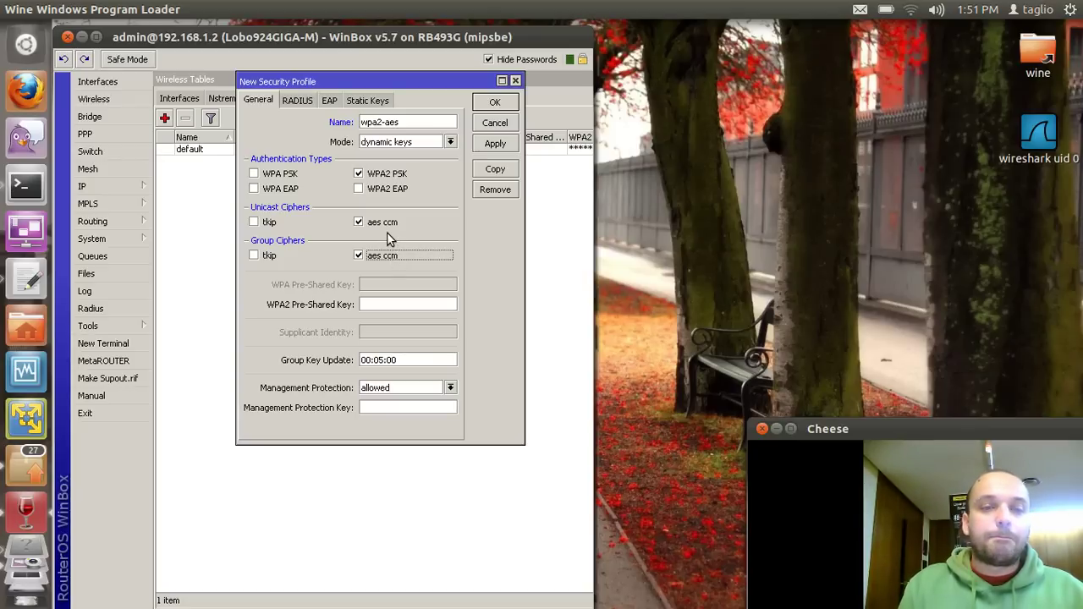
left_click(382, 304)
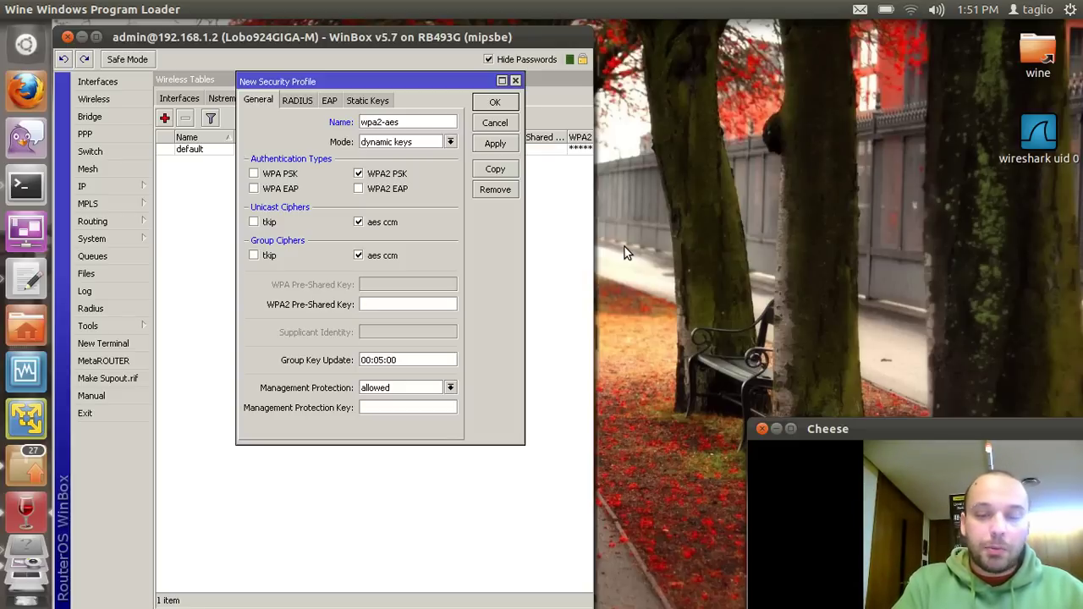
type("******")
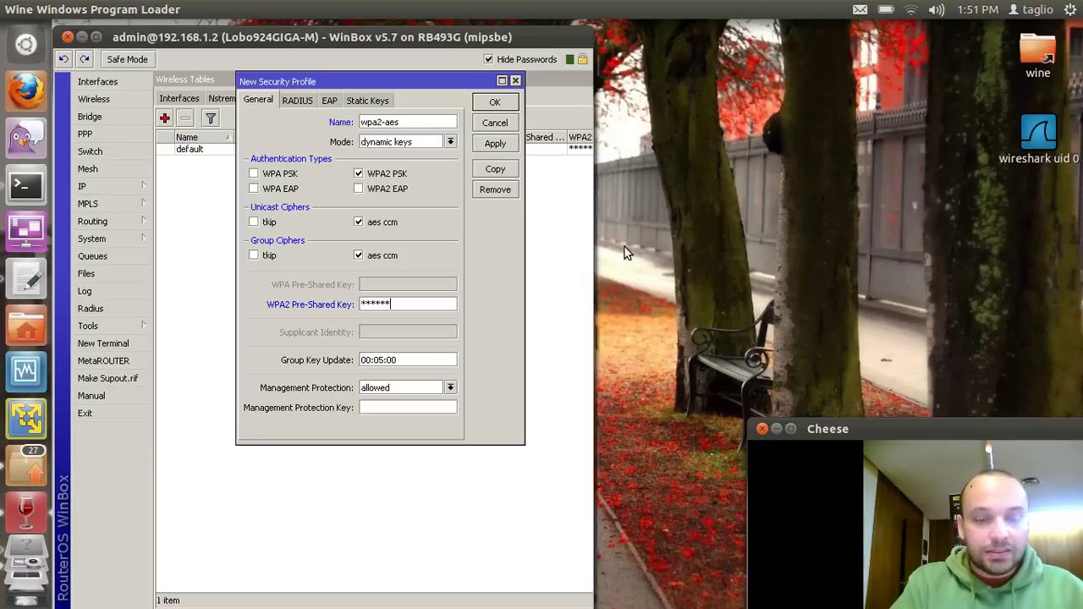
type("*****")
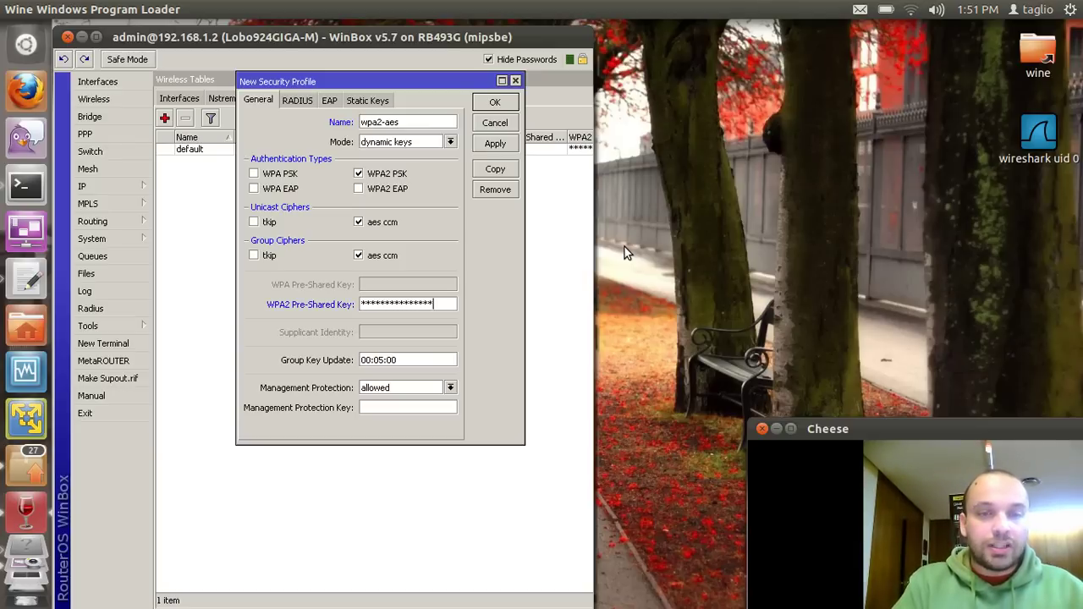
key("BackSpace")
key("BackSpace")
key("BackSpace")
key("BackSpace")
key("BackSpace")
key("BackSpace")
key("BackSpace")
key("BackSpace")
key("BackSpace")
key("BackSpace")
key("BackSpace")
key("BackSpace")
key("BackSpace")
key("BackSpace")
key("BackSpace")
key("BackSpace")
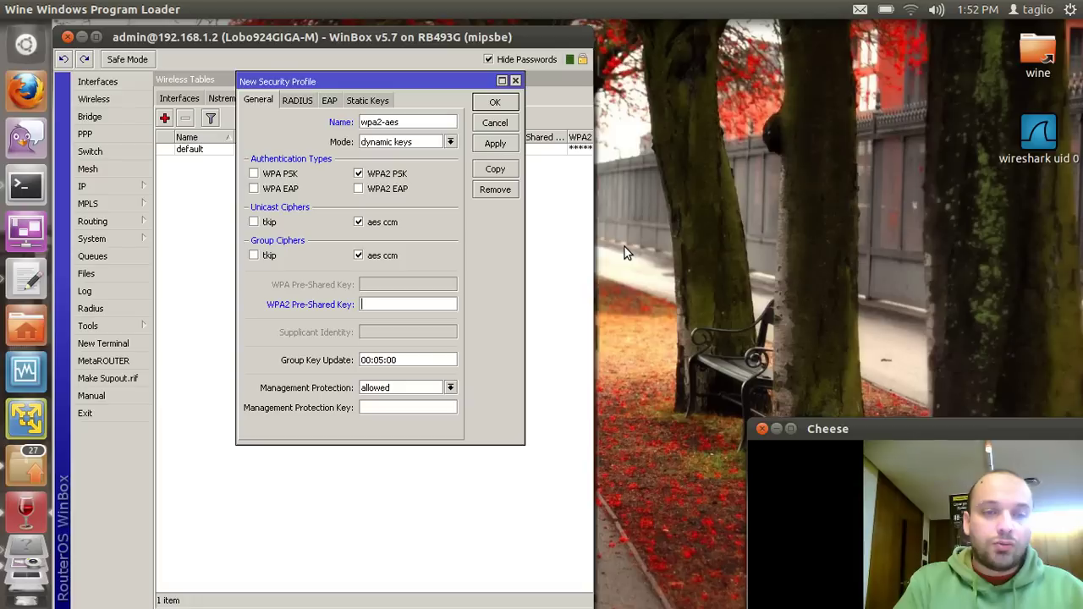
- Enter the WPA2 pre-shared key for the wpa2-aes profile
type("************")
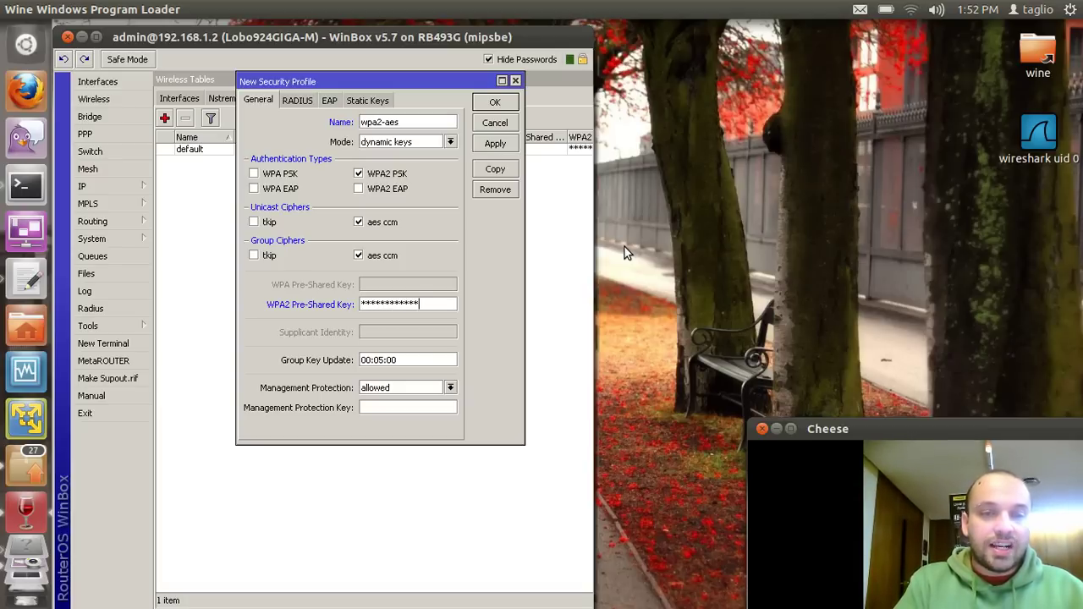
key("BackSpace")
key("BackSpace")
key("BackSpace")
key("BackSpace")
key("BackSpace")
key("BackSpace")
key("BackSpace")
key("BackSpace")
key("BackSpace")
key("BackSpace")
type("***********")
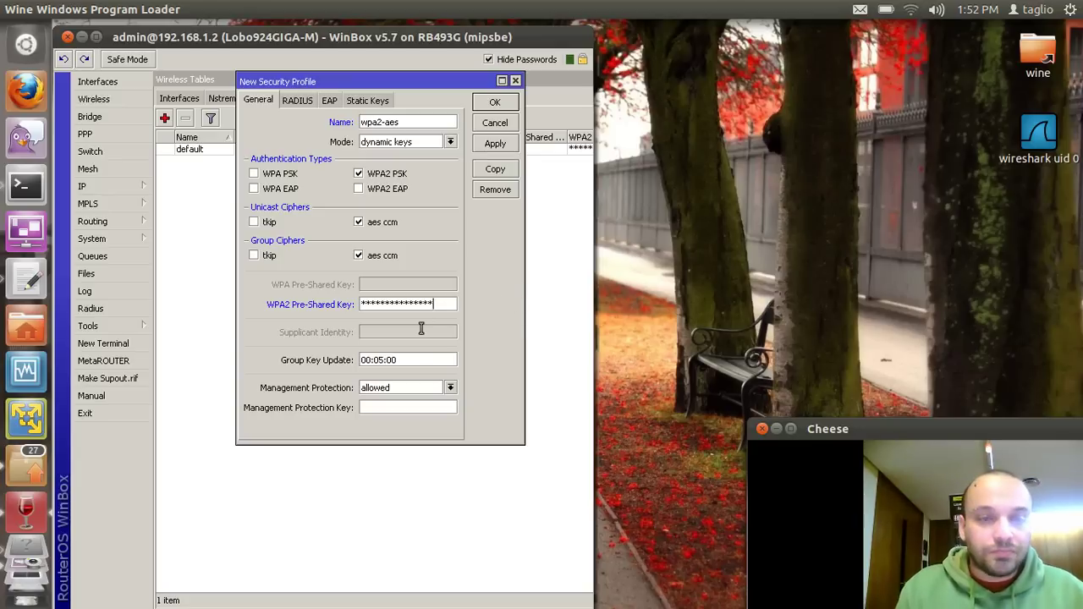
- Review the profile's group key update interval and WPA2 pre-shared key field in an enlarged dialog
left_click(385, 360)
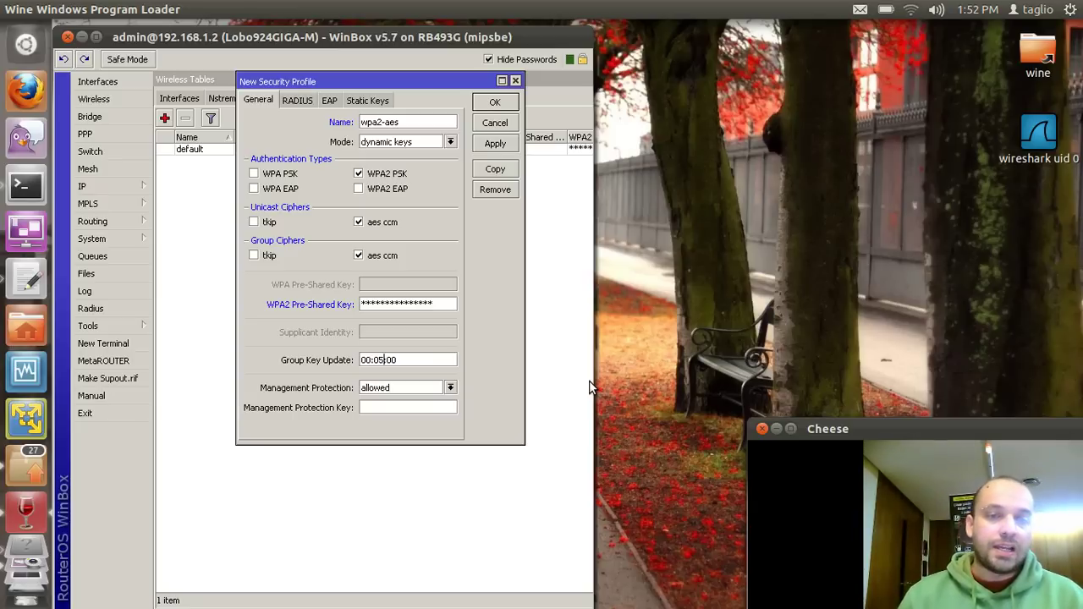
double_click(386, 359)
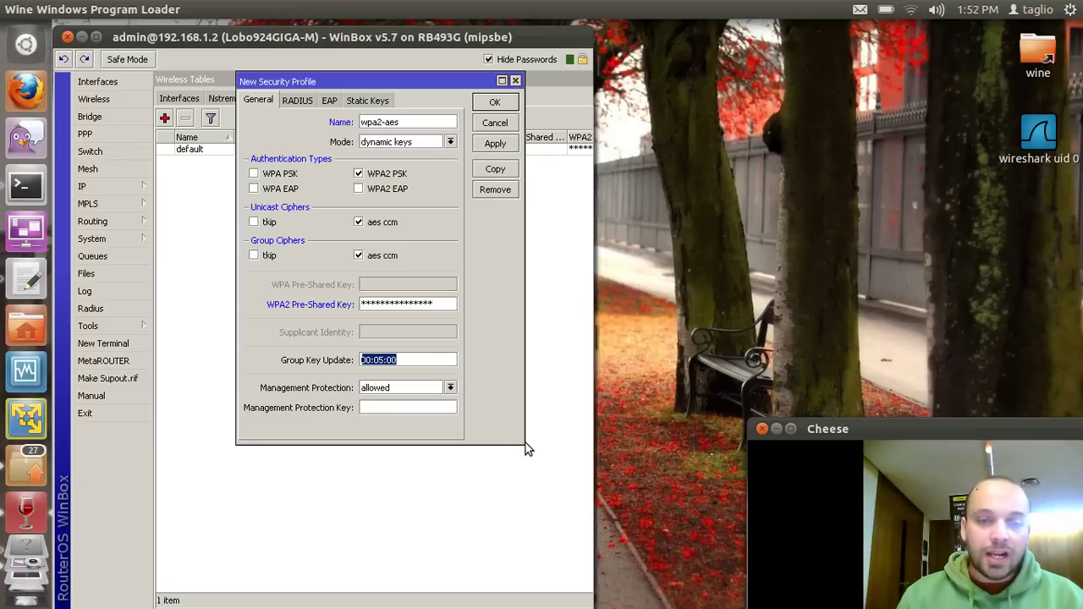
left_click_drag(522, 440, 601, 479)
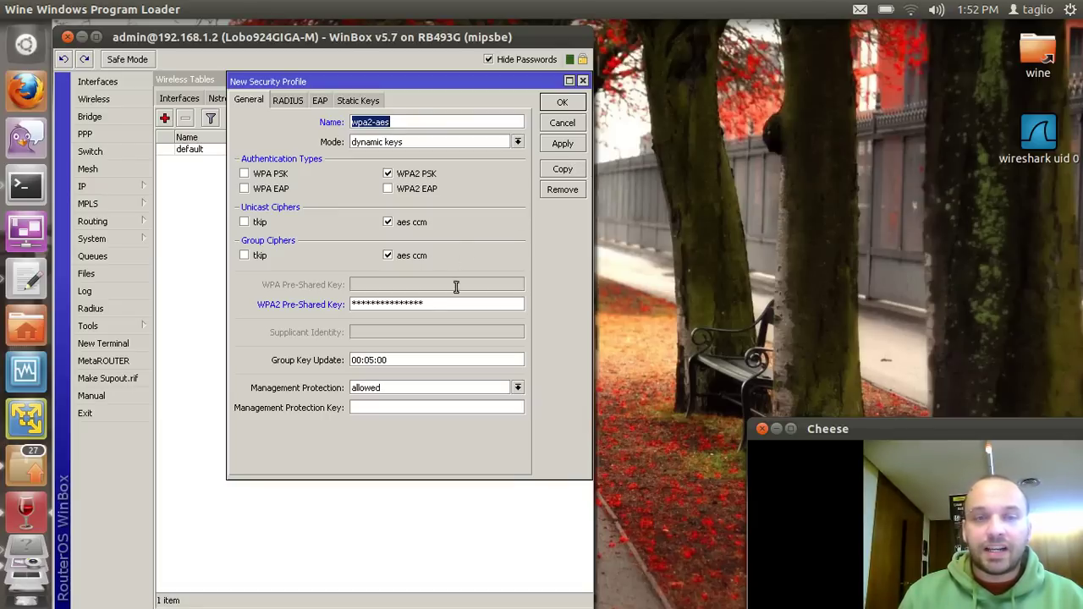
left_click_drag(457, 305, 293, 305)
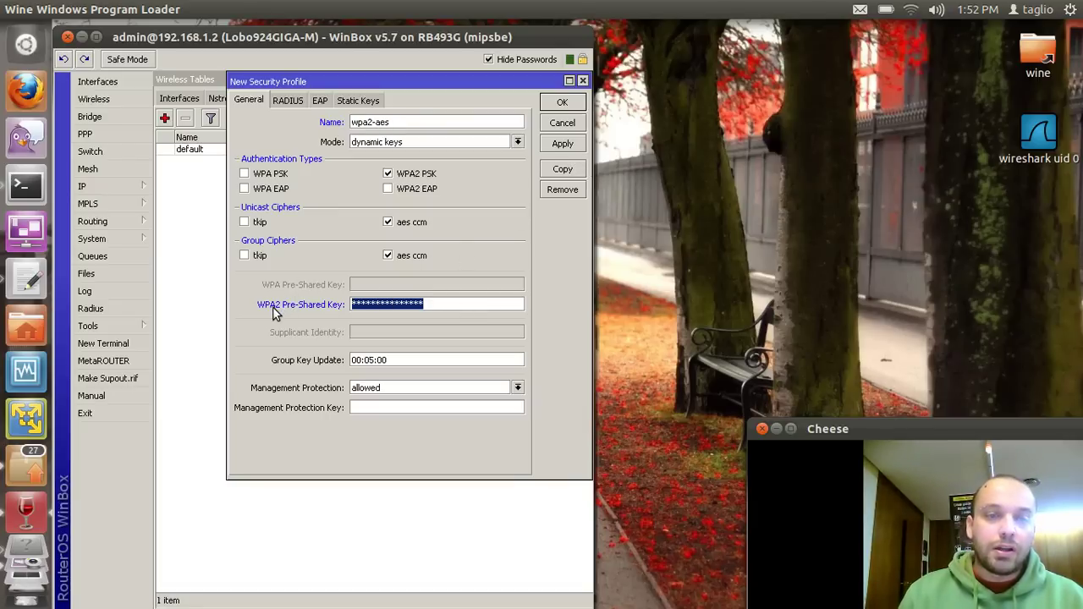
left_click(439, 304)
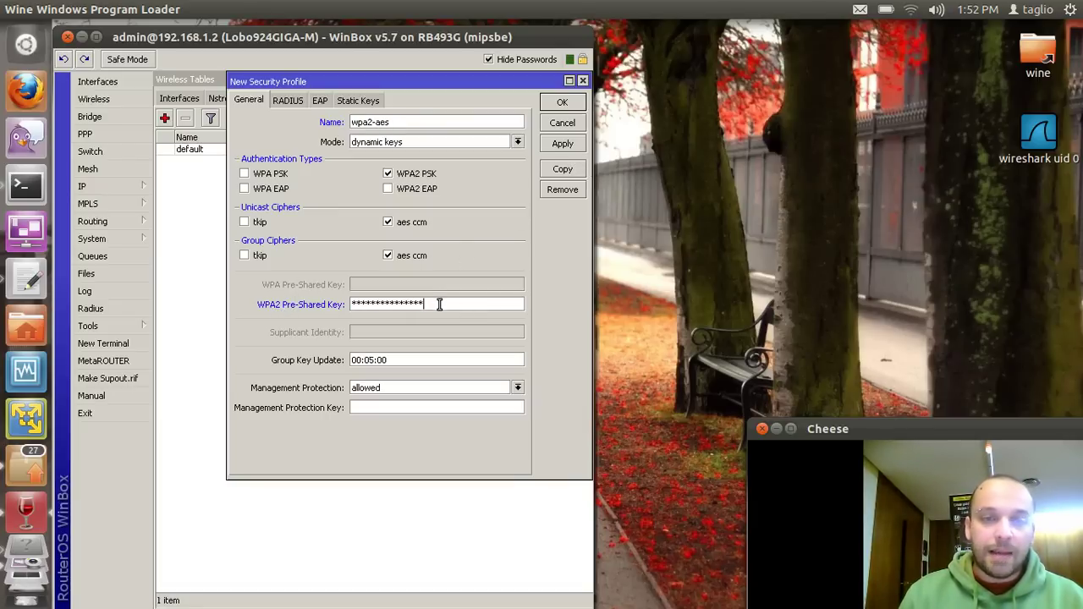
- Apply and save the wpa2-aes security profile, closing its dialog
left_click(561, 146)
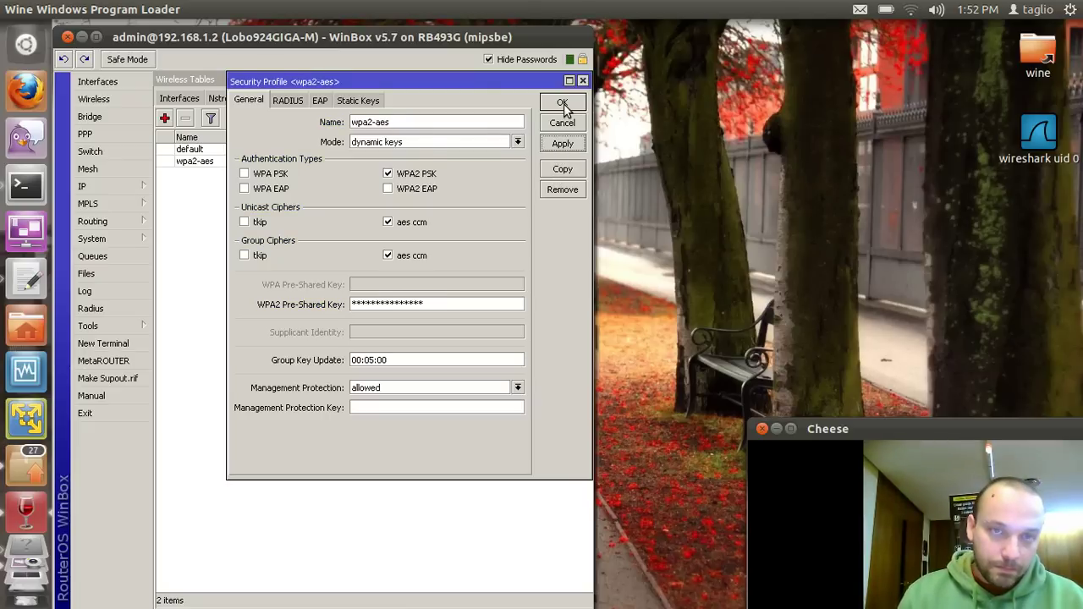
left_click(563, 103)
left_click(223, 162)
left_click(267, 335)
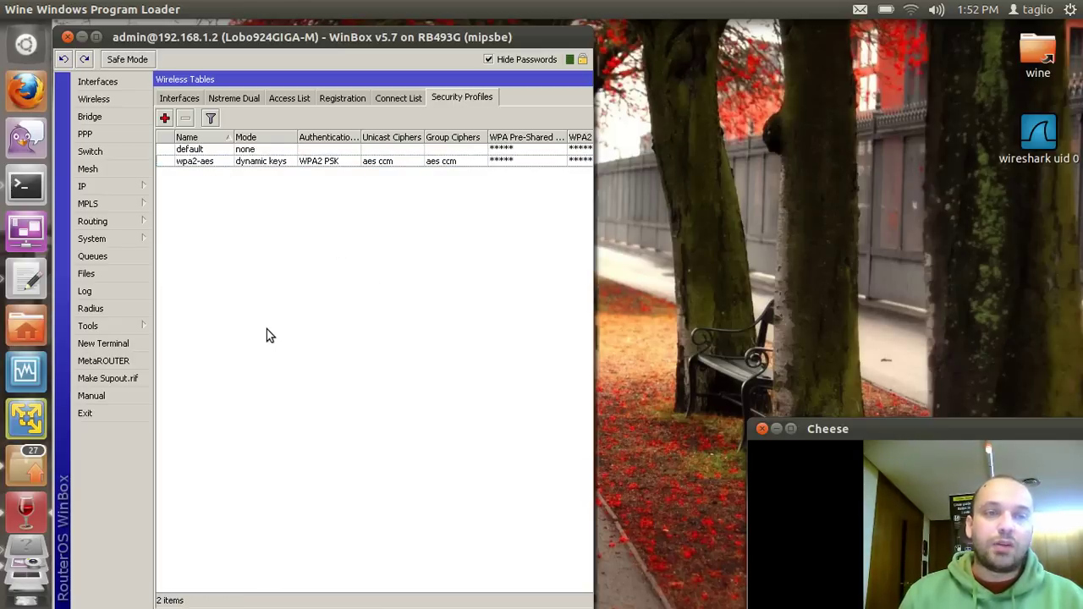
- Open the wlan1 wireless interface and select wpa2-aes as its security profile
left_click(171, 99)
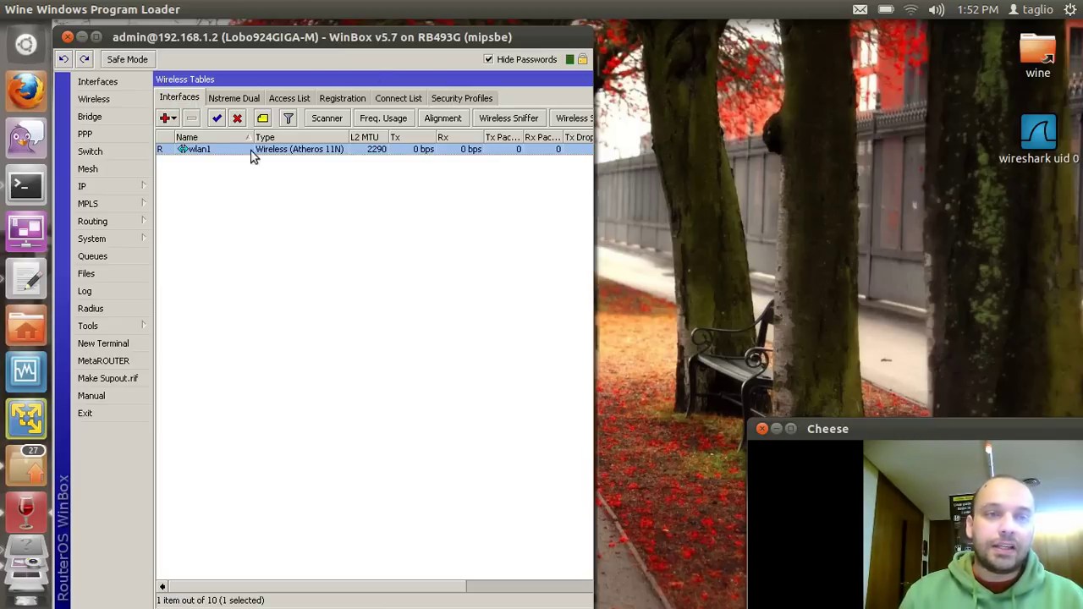
double_click(218, 150)
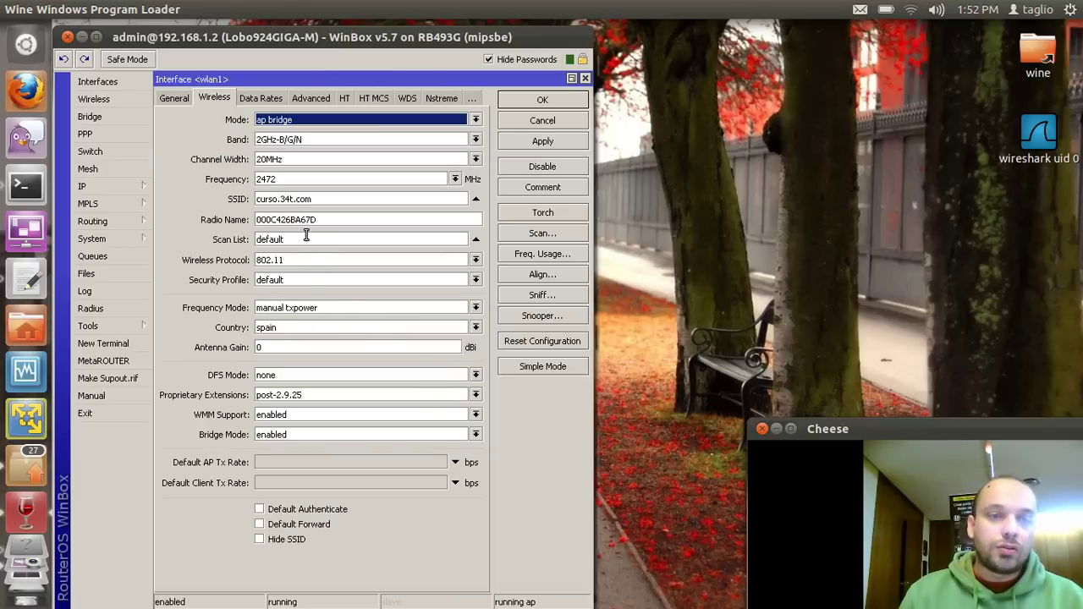
left_click(299, 282)
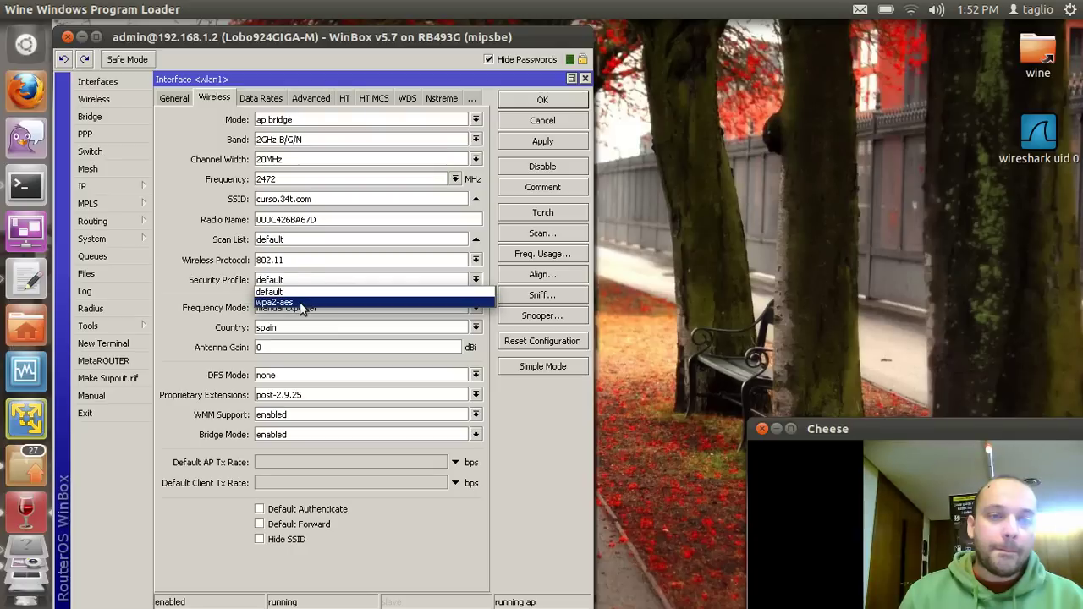
left_click(303, 308)
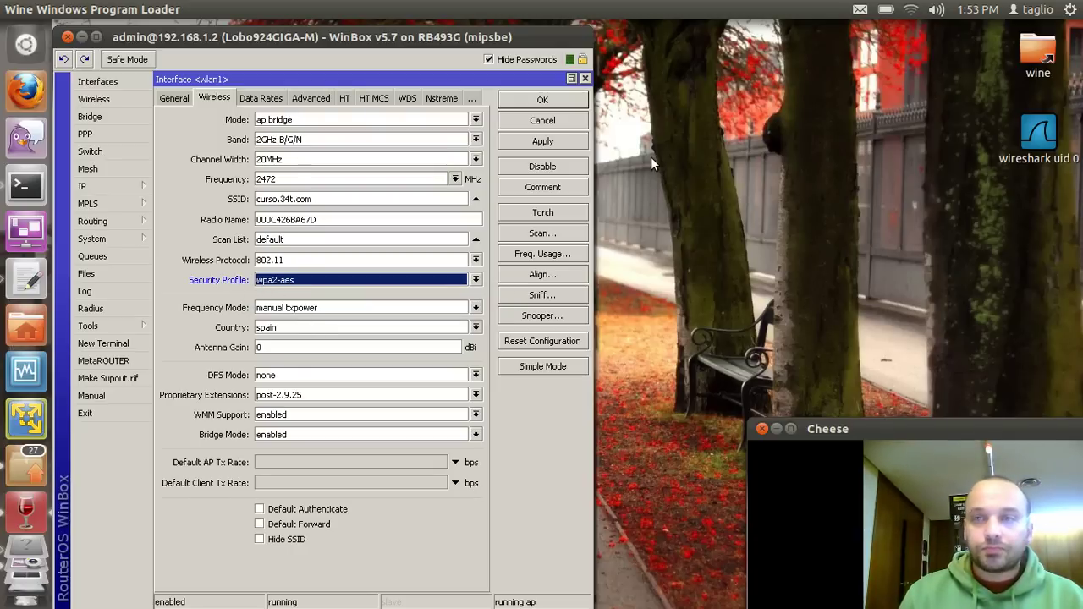
- Disconnect the computer from the curso.34t.com wireless network and start a new mon0 capture in Wireshark without saving the previous one
left_click(910, 10)
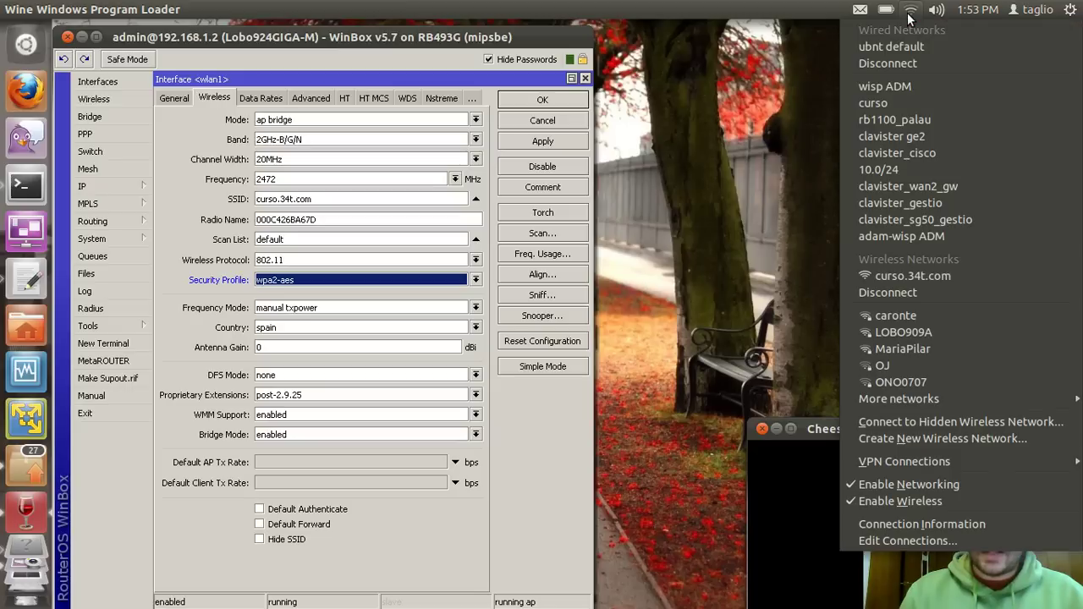
left_click(898, 292)
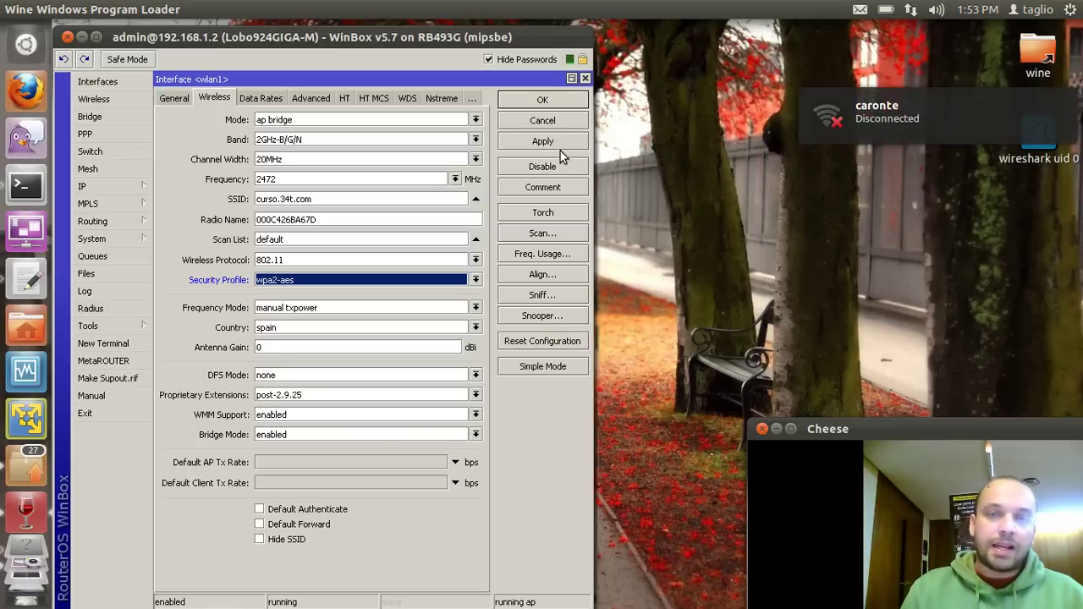
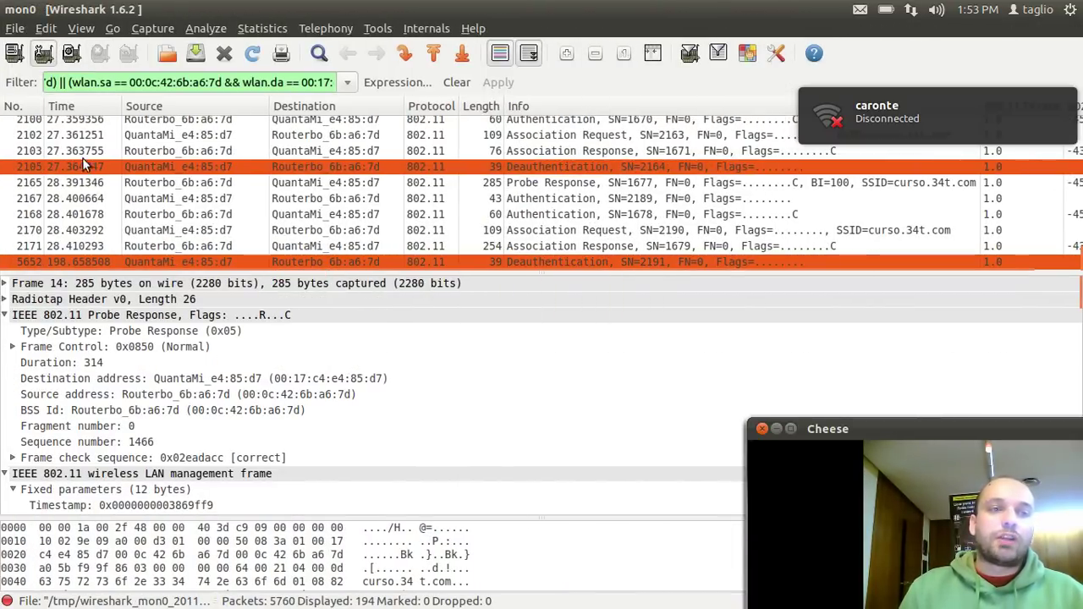
left_click(43, 54)
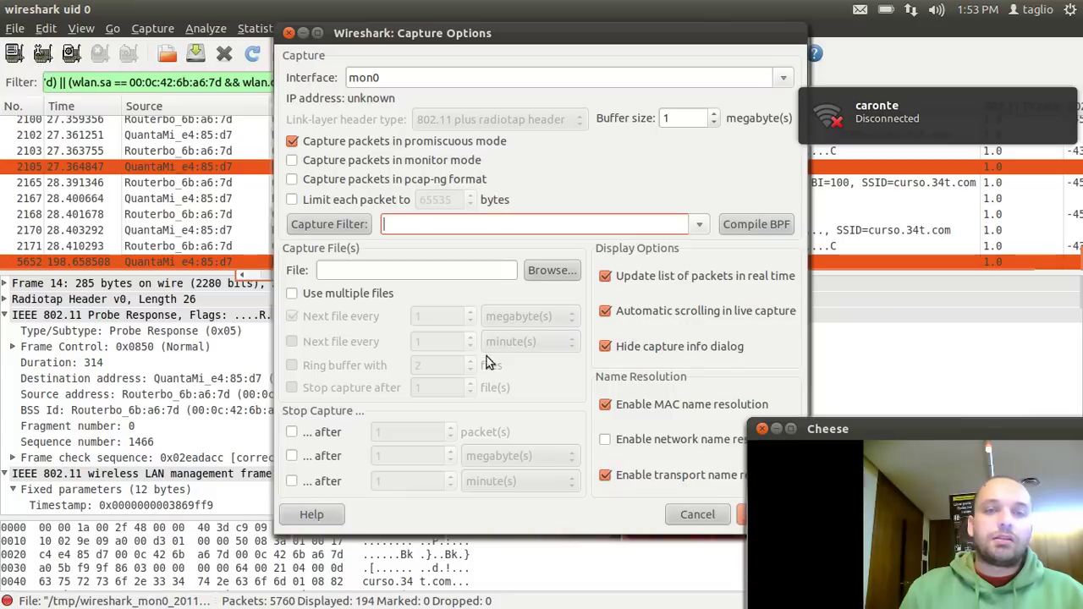
left_click(697, 515)
left_click(73, 53)
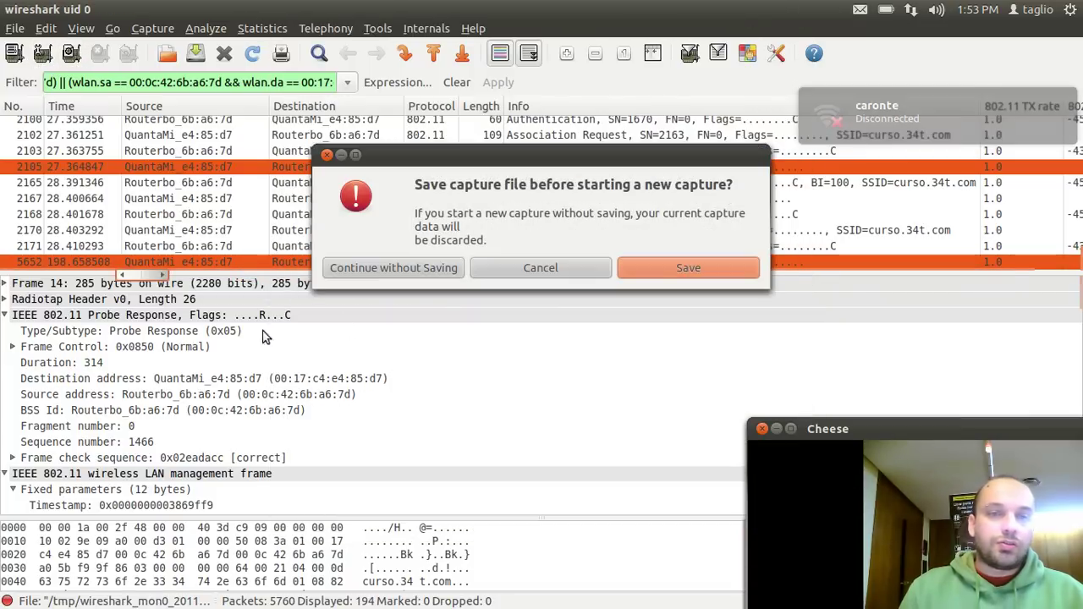
left_click(414, 270)
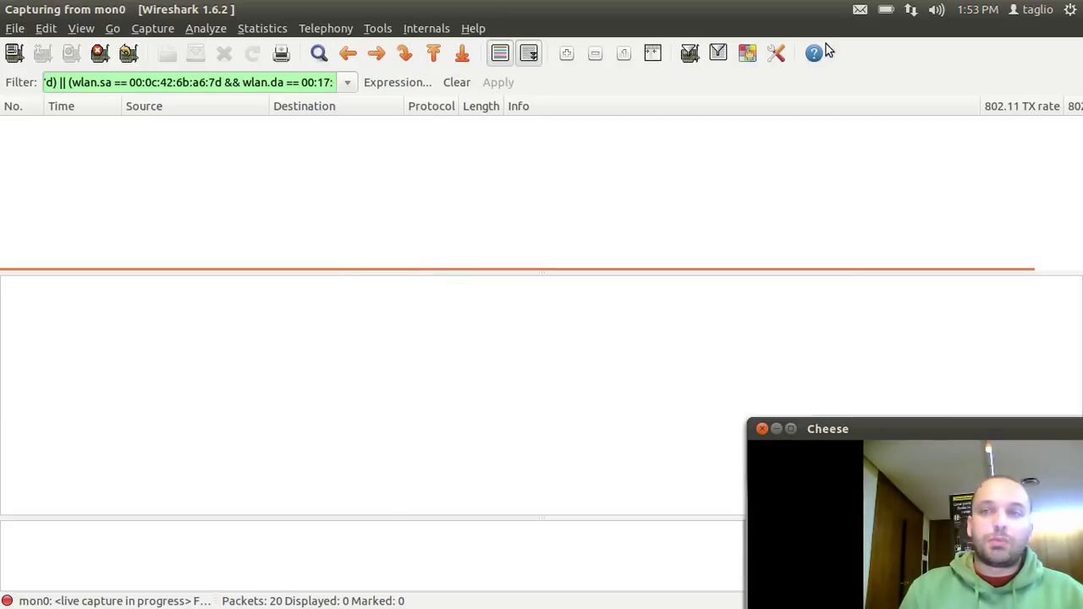
- Reconnect the computer to the curso.34t.com wireless network while the capture runs
left_click(912, 11)
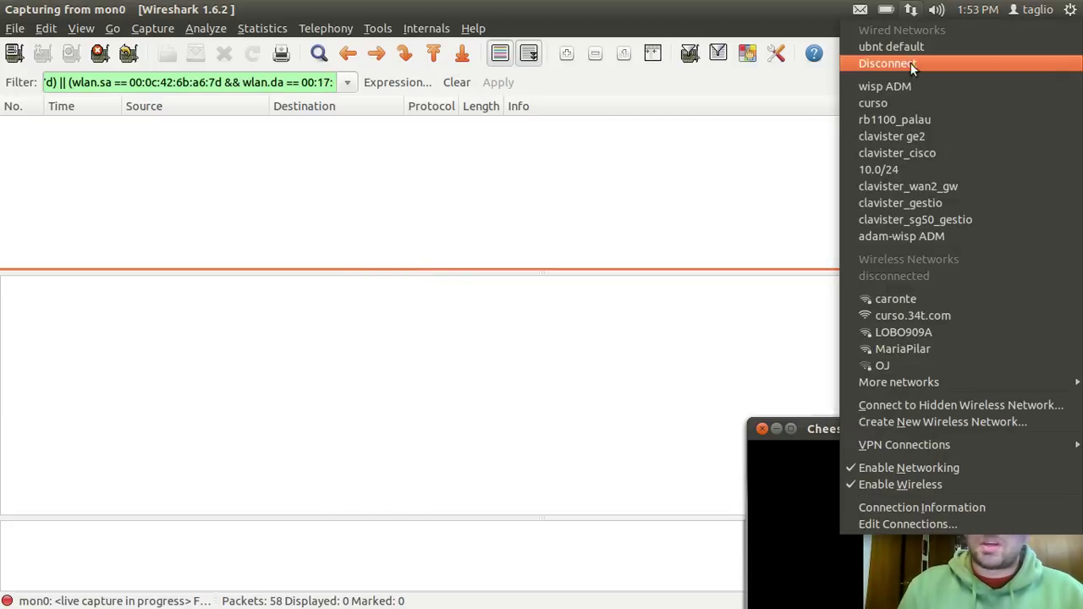
mouse_move(919, 385)
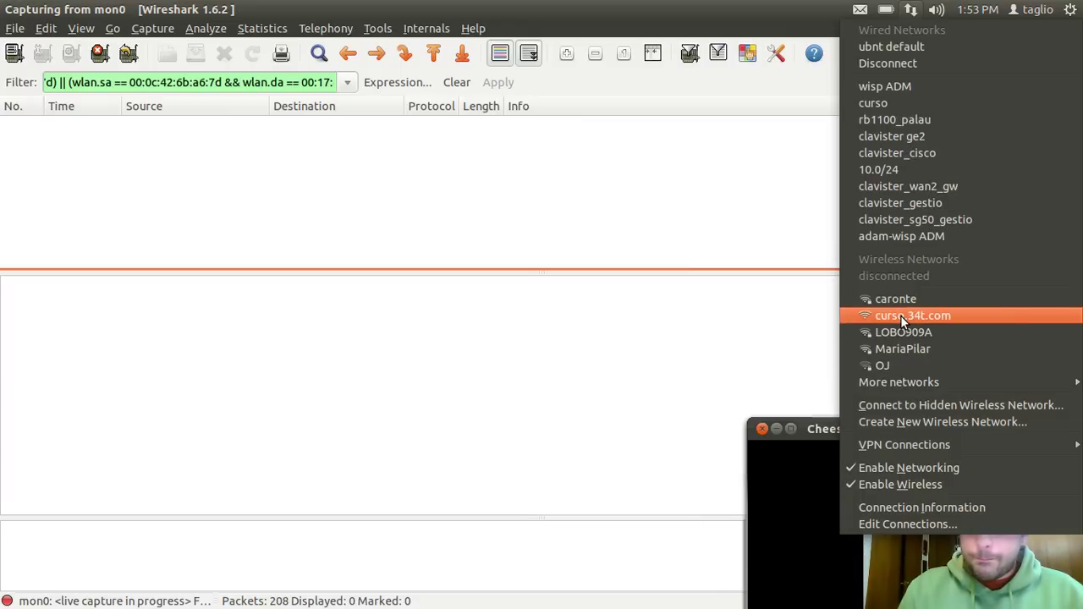
left_click(902, 316)
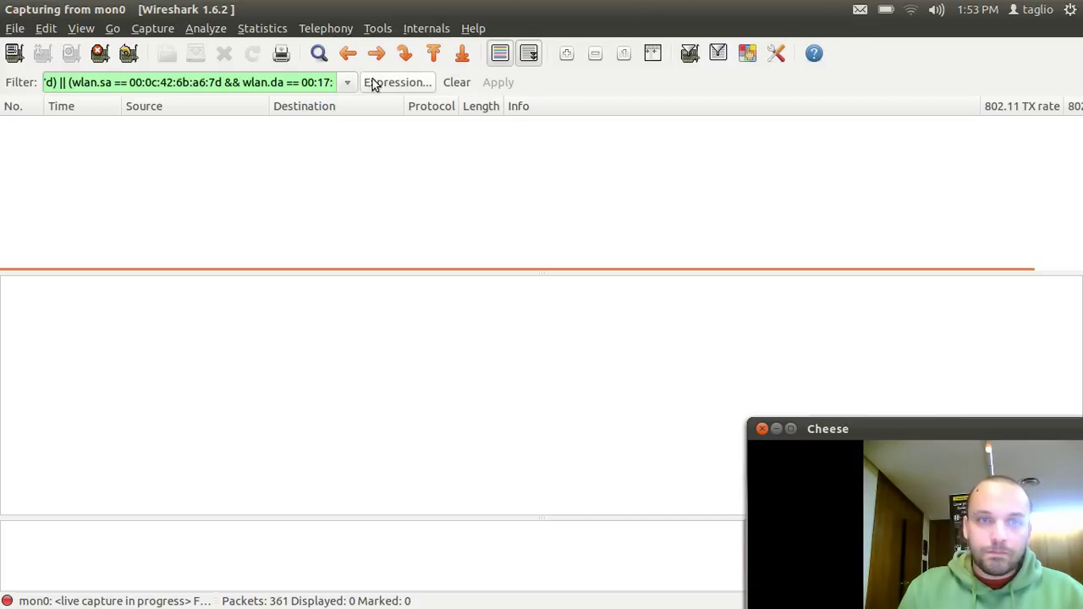
- Restart the mon0 capture and reconnect the computer to the curso.34t.com wireless network
left_click(152, 28)
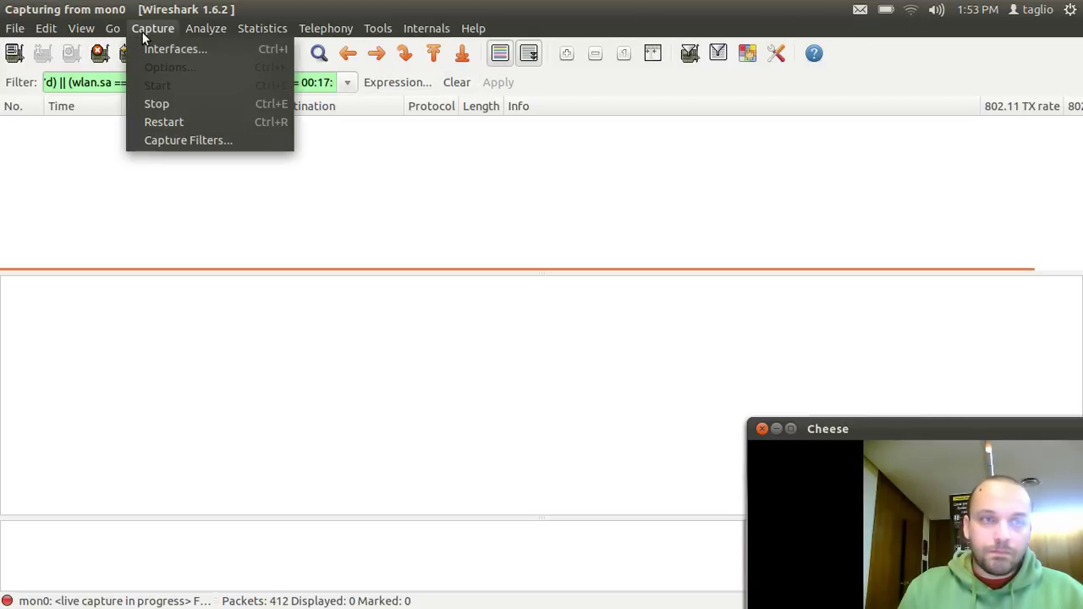
left_click(170, 118)
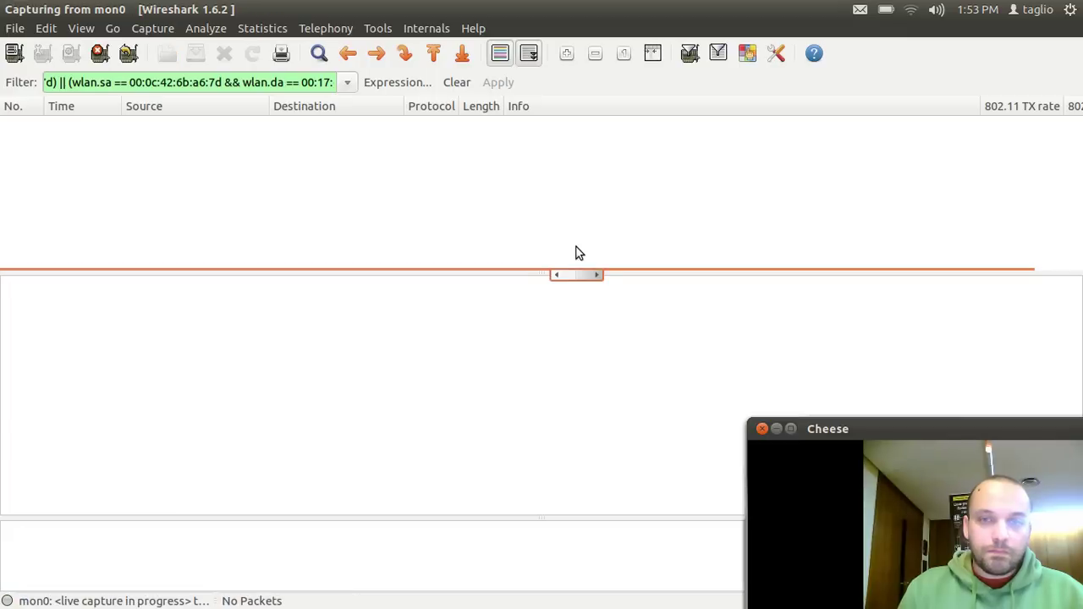
left_click(911, 10)
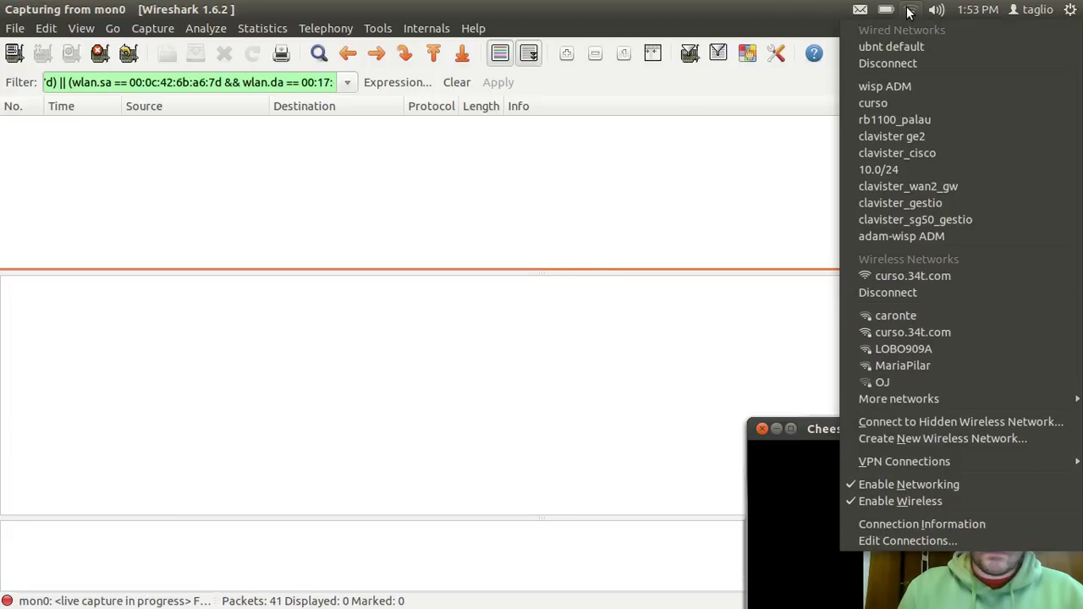
left_click(913, 333)
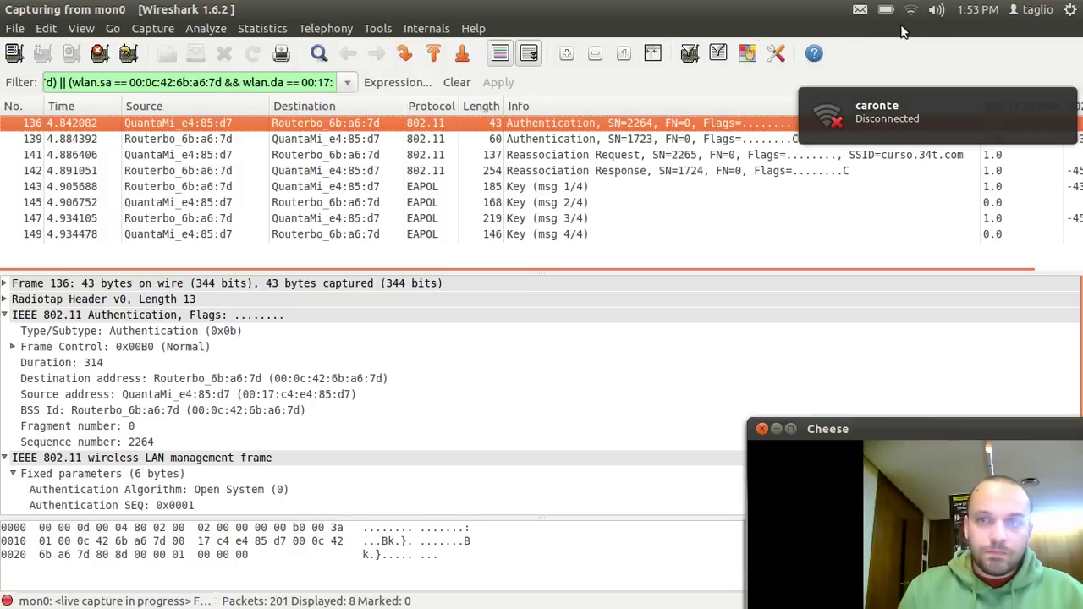
- Switch to WinBox and check the wireless registration table for the client, returning to the interface list
key("alt+Tab")
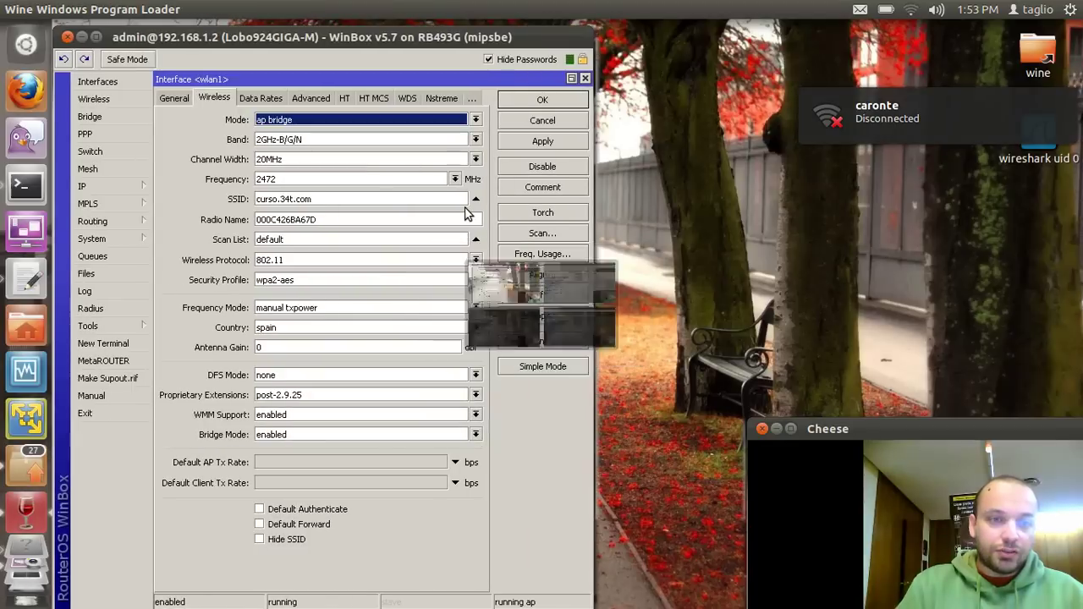
left_click(100, 99)
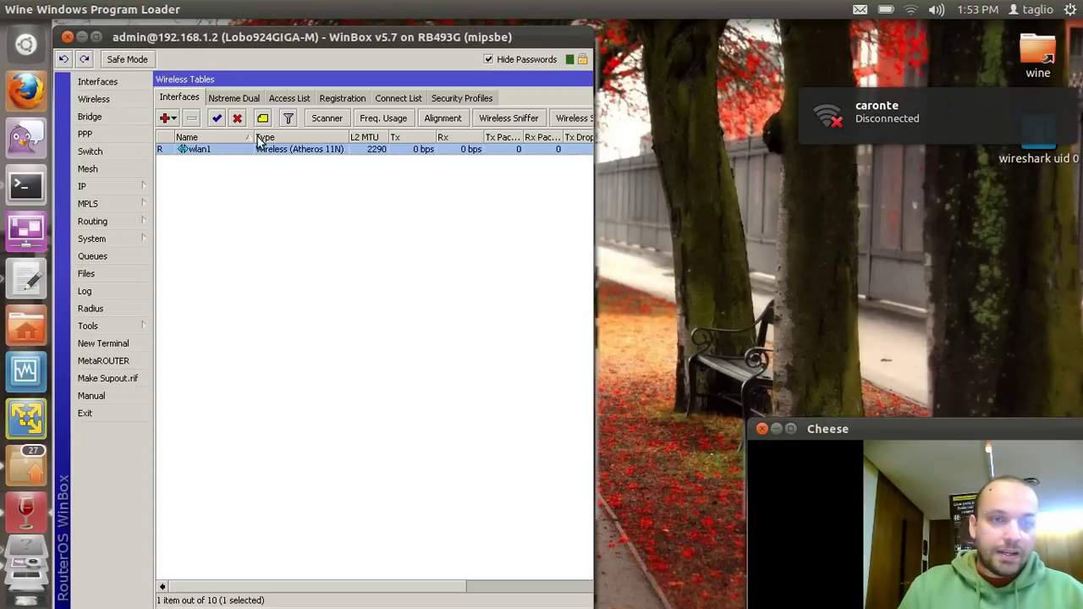
left_click(329, 99)
left_click(178, 99)
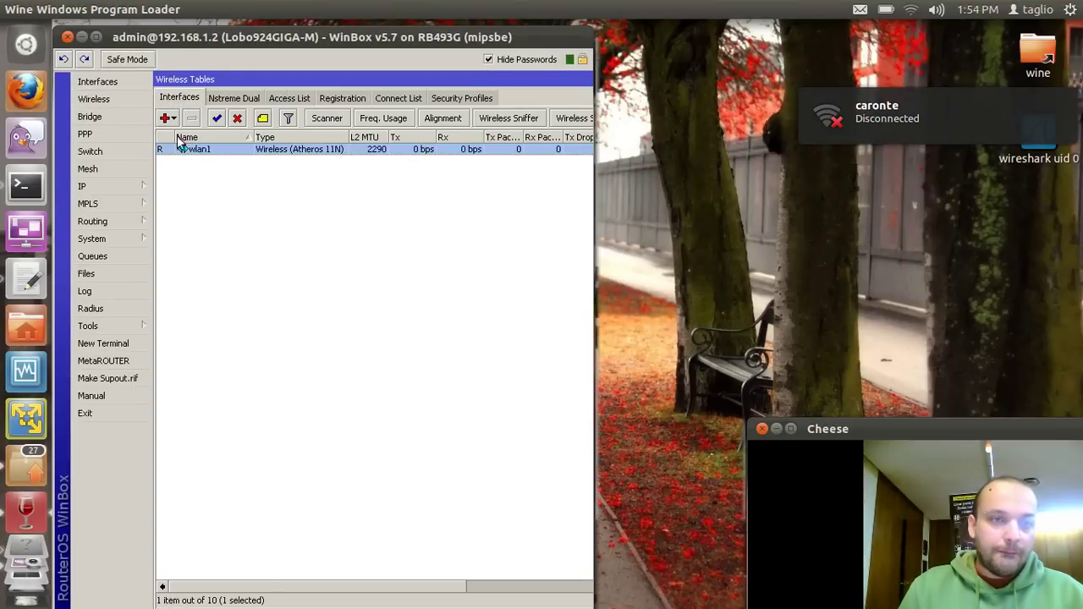
- Switch to the terminal, run iwconfig wlan0 and examine the frequency and access point line of its output
key("alt+Tab")
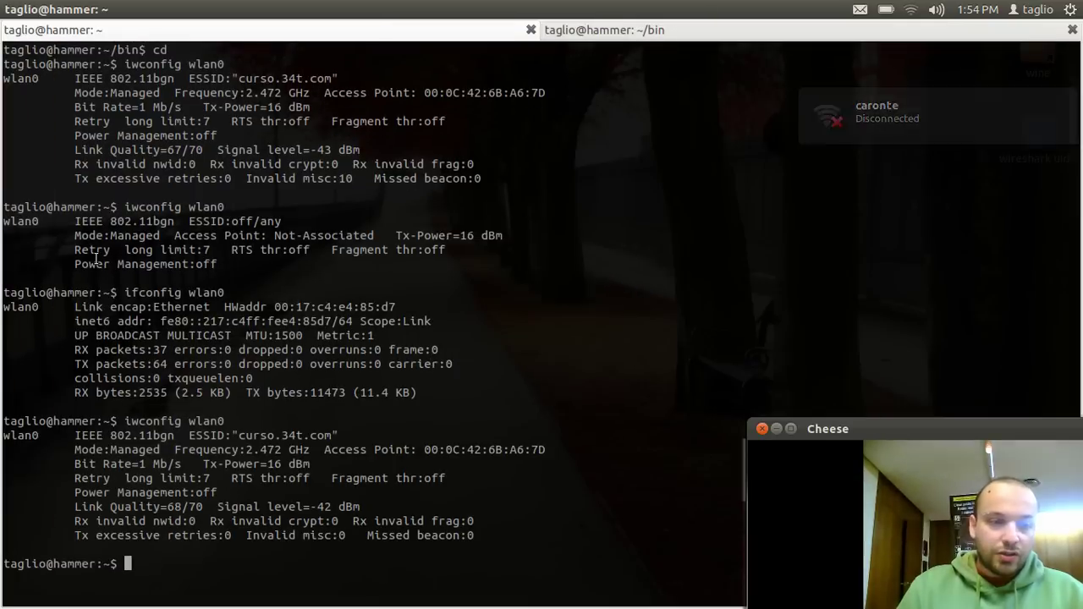
type("iwconfig wlan0")
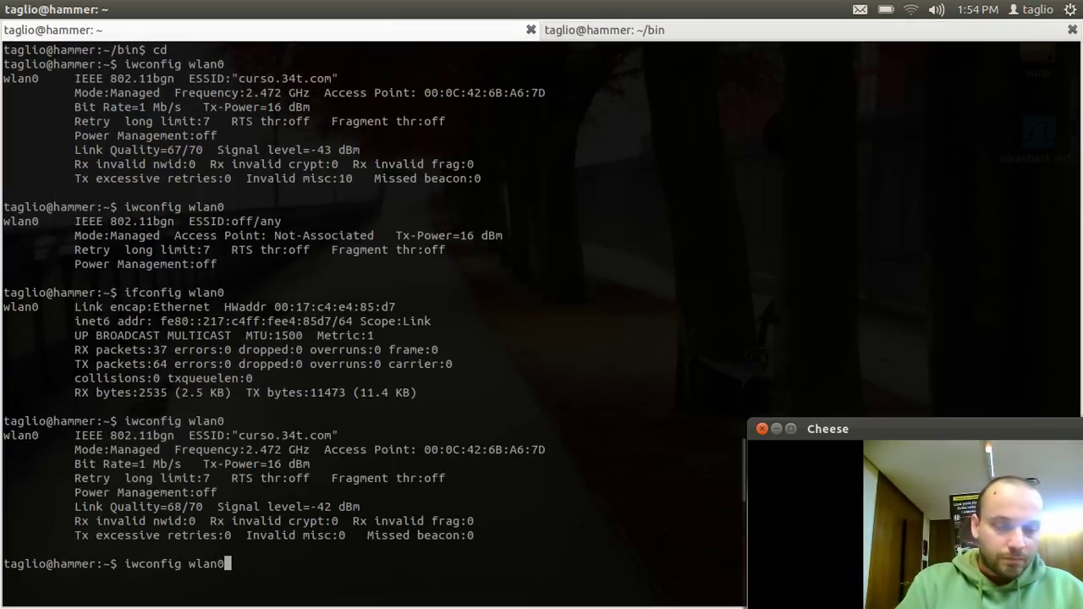
key("Return")
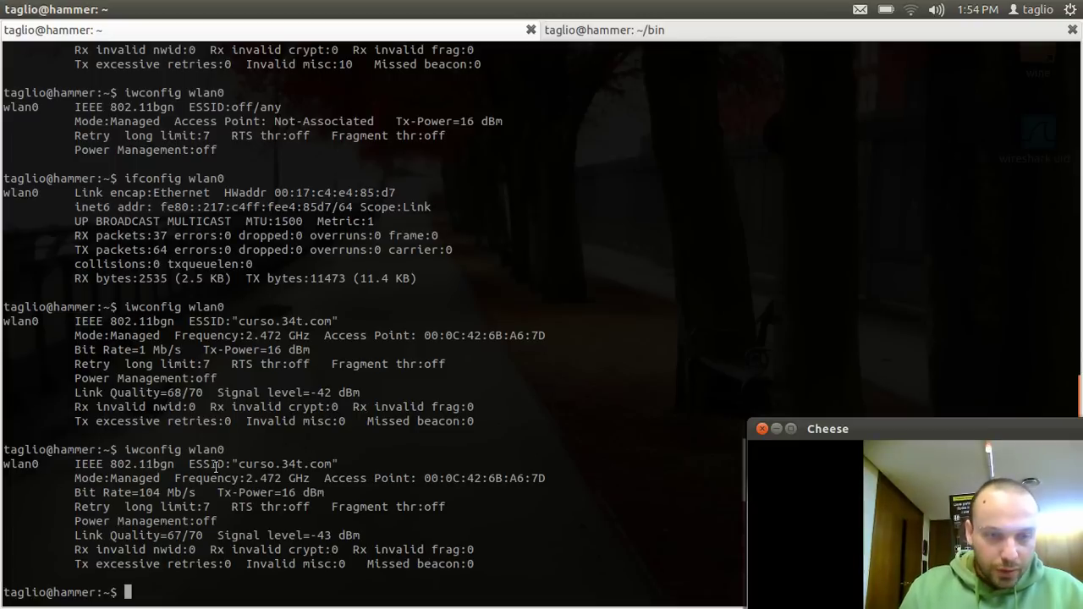
left_click_drag(88, 477, 557, 478)
left_click(557, 479)
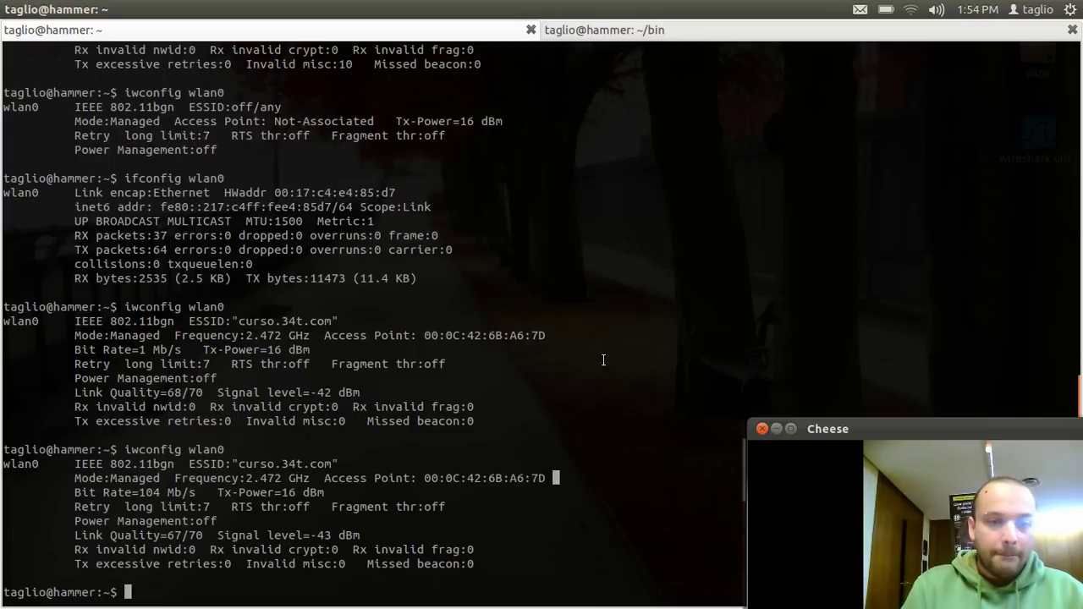
- Return to Wireshark and stop the running mon0 capture
key("alt+Tab")
key("alt+Tab")
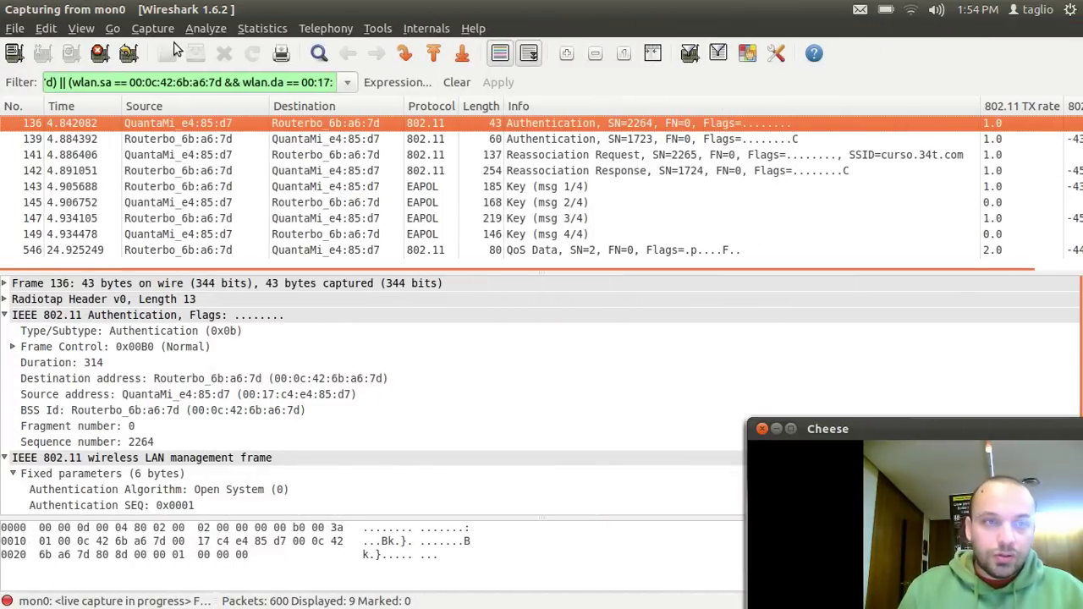
left_click(99, 53)
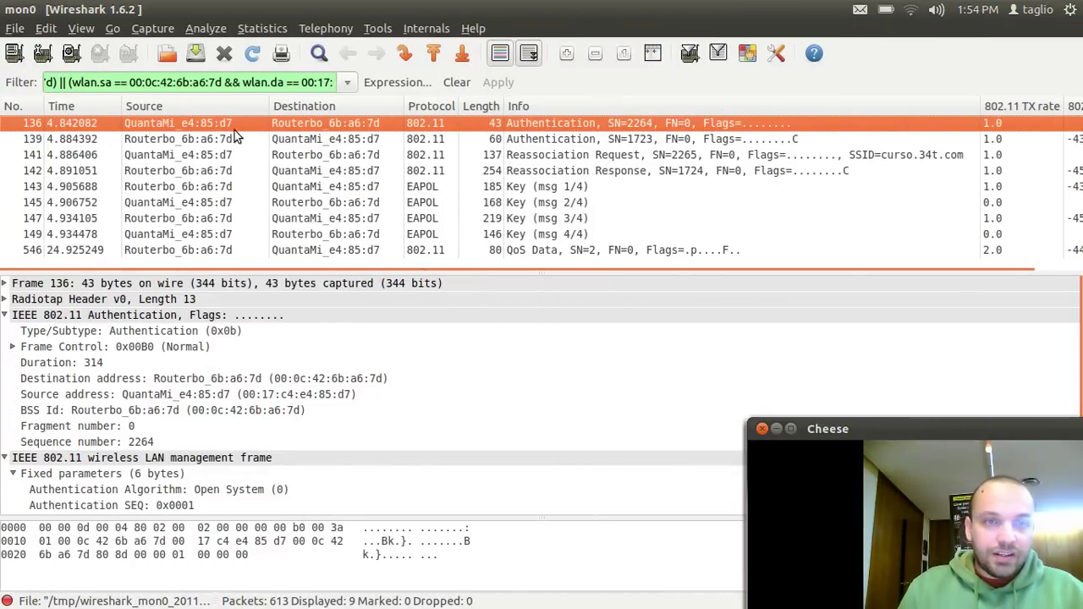
- Examine the captured authentication response and the reassociation request and response frames
left_click(512, 142)
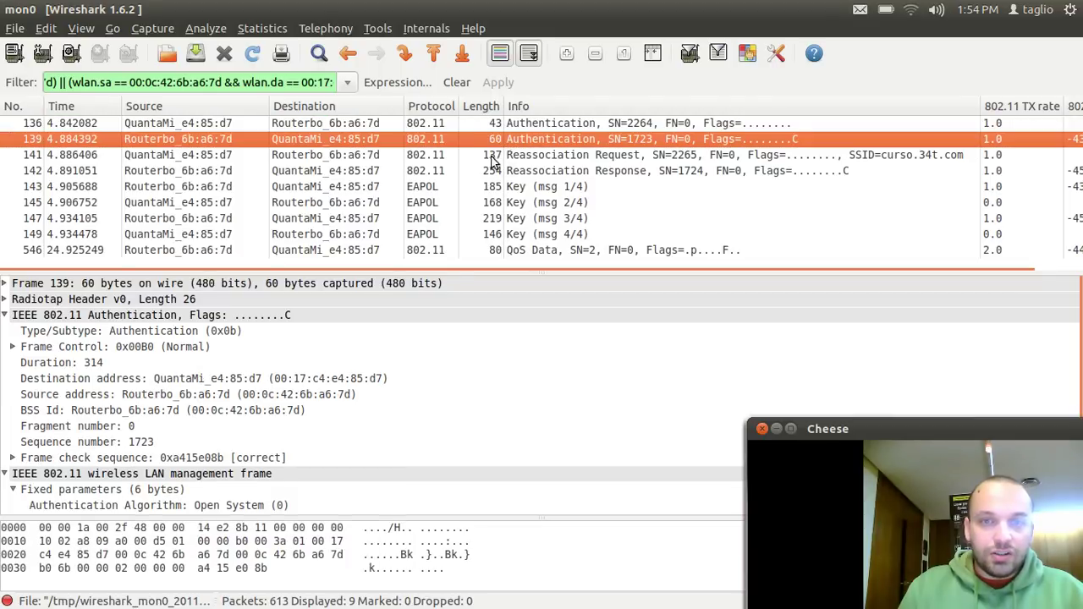
left_click(491, 157)
left_click(504, 170)
left_click(515, 158)
left_click(520, 170)
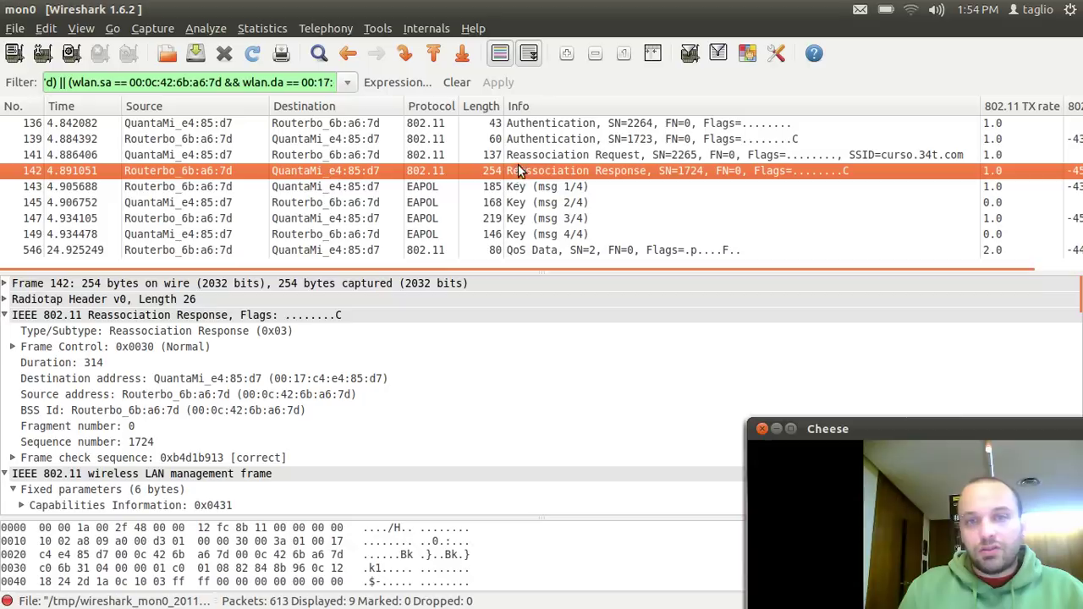
left_click(525, 156)
left_click(526, 171)
- Examine the four EAPOL key messages of the WPA2 handshake in the packet list
left_click(541, 187)
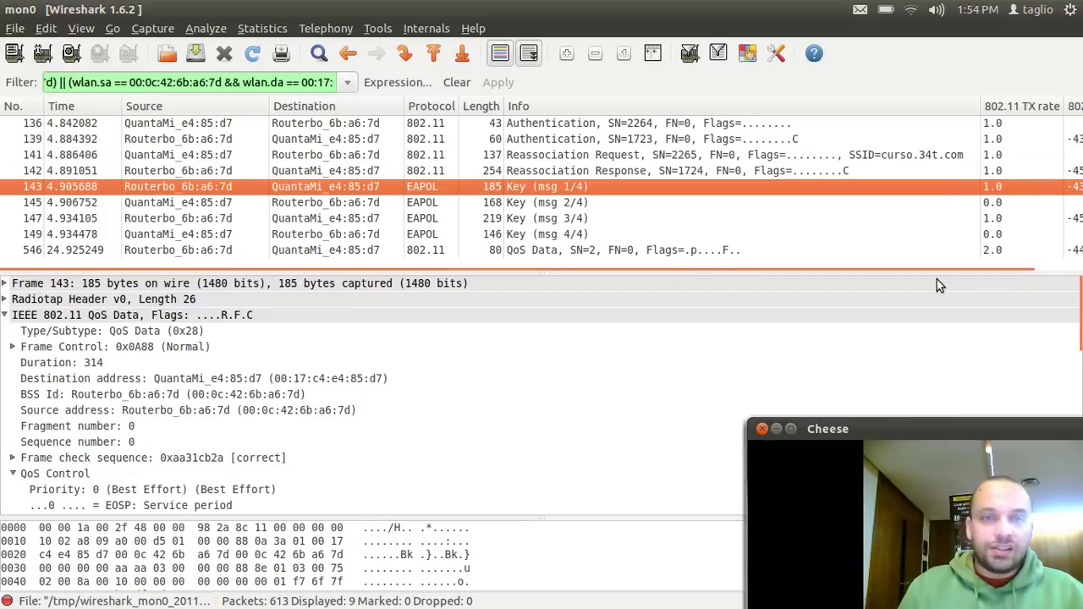
key("Down")
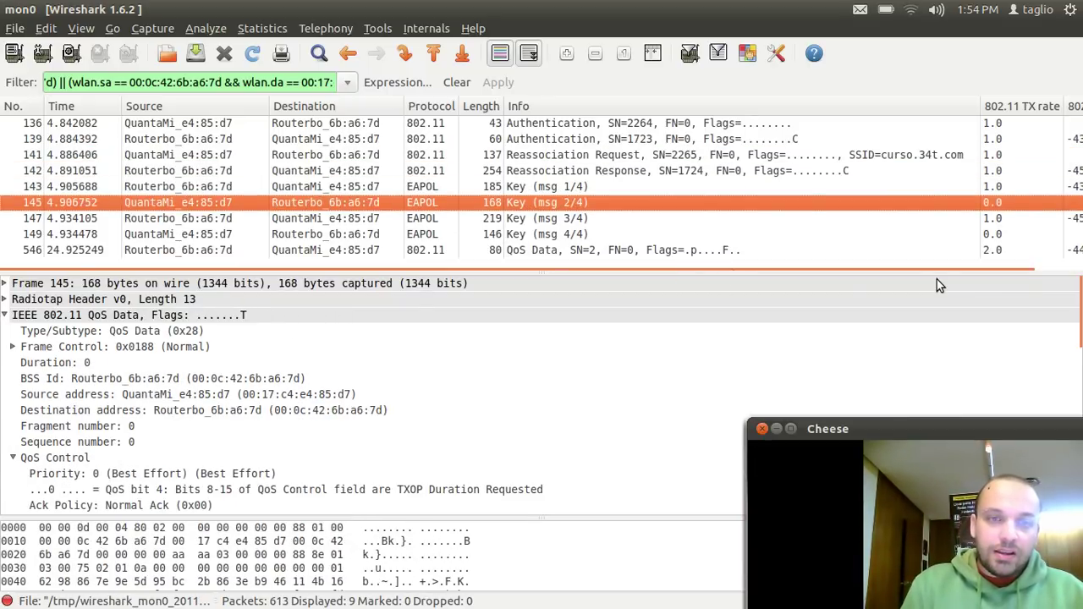
key("Down")
key("Up")
key("Up")
key("Down")
key("Down")
key("Down")
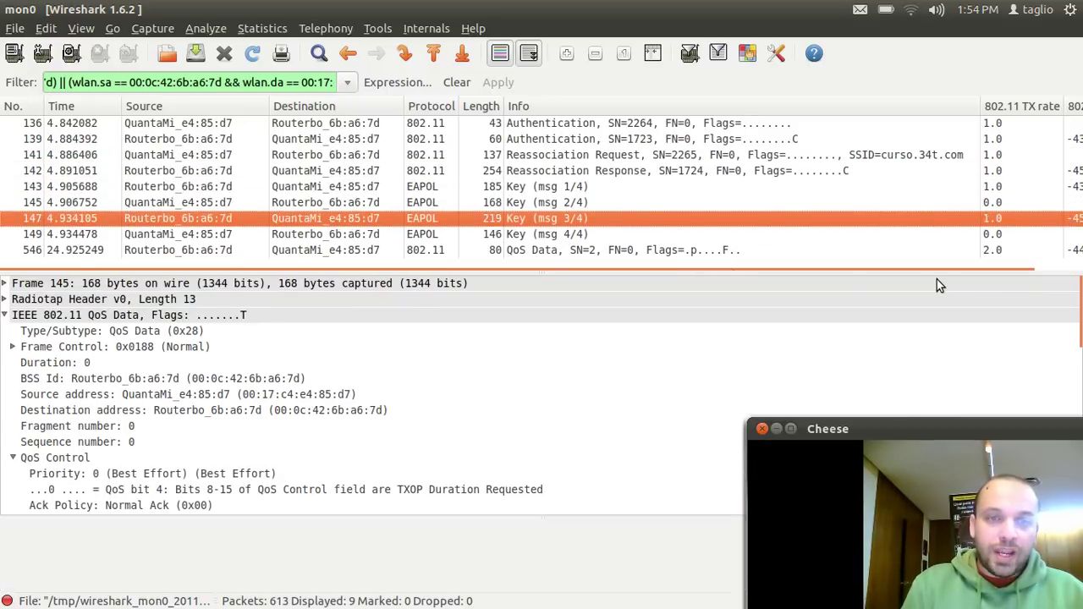
key("Up")
key("Up")
key("Up")
key("Down")
key("Down")
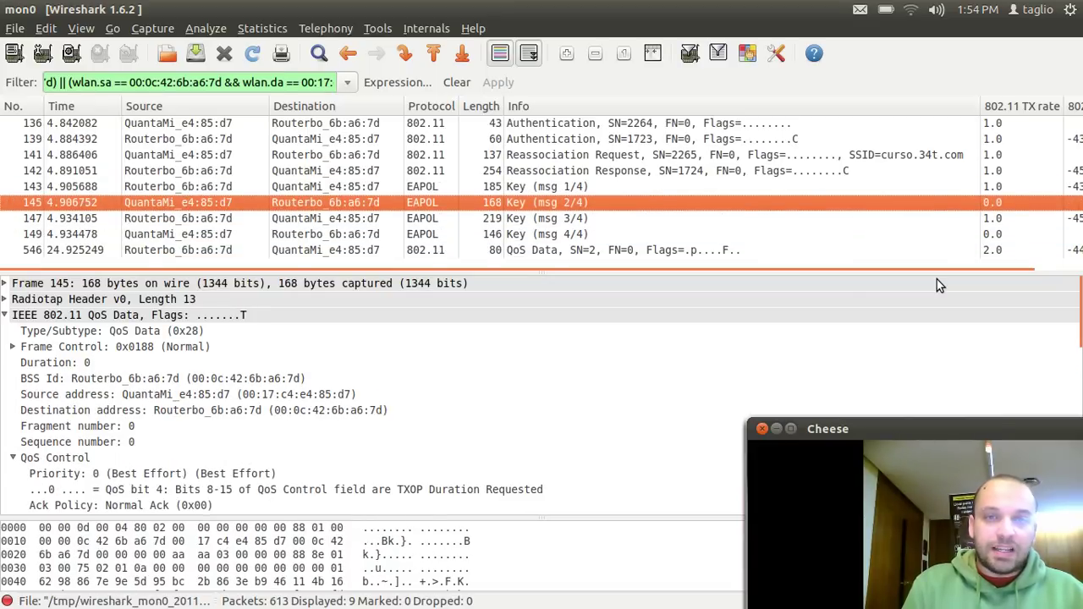
key("Down")
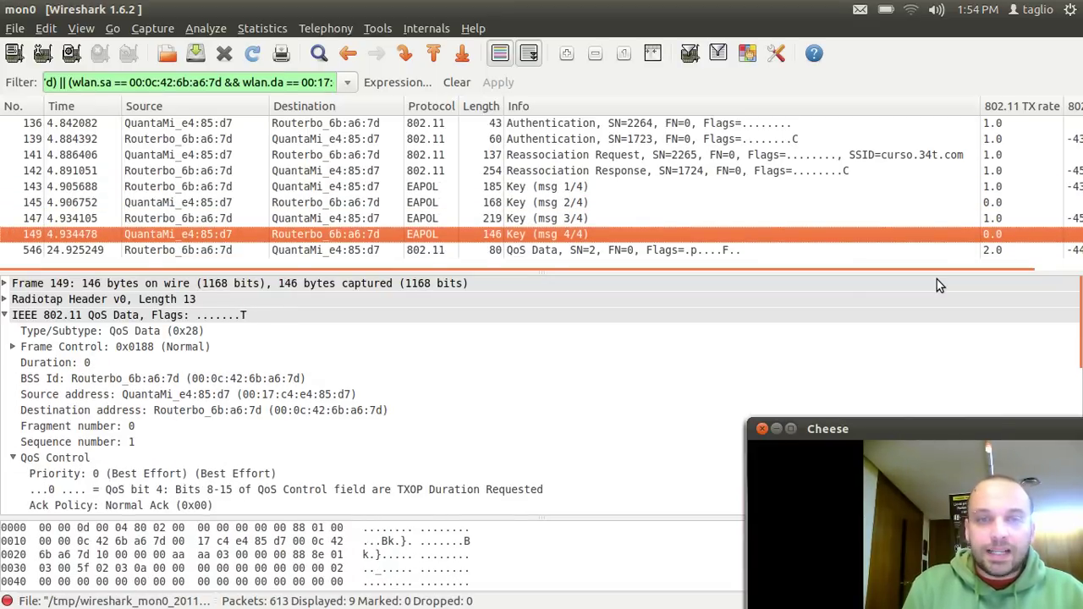
key("Up")
key("Up")
key("Up")
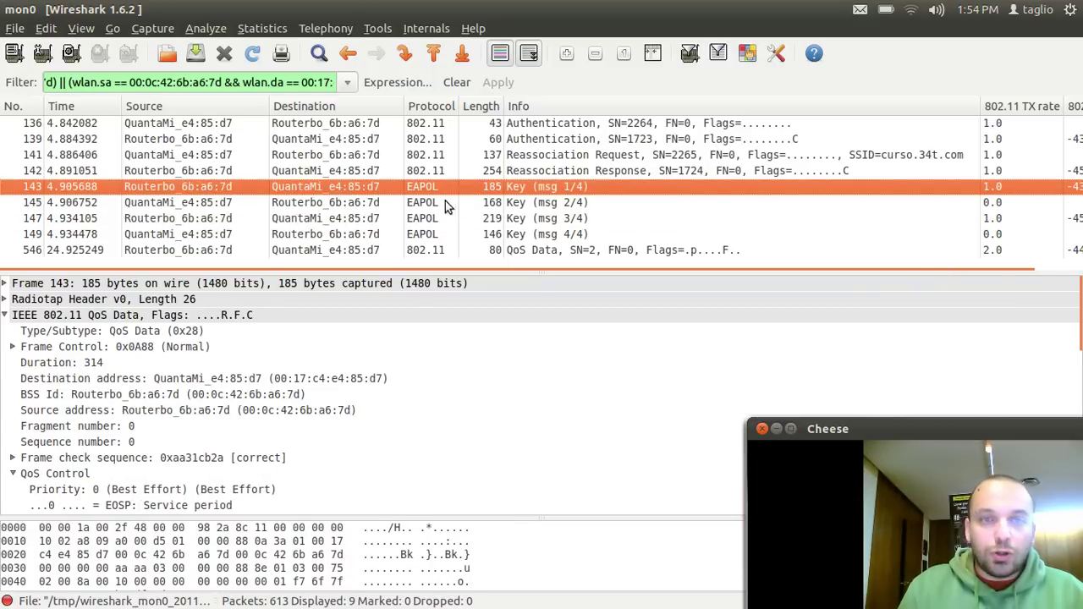
left_click_drag(446, 200, 433, 240)
- Switch to WinBox and enable Hide SSID on the wlan1 interface, applying and saving the change
key("alt+Tab")
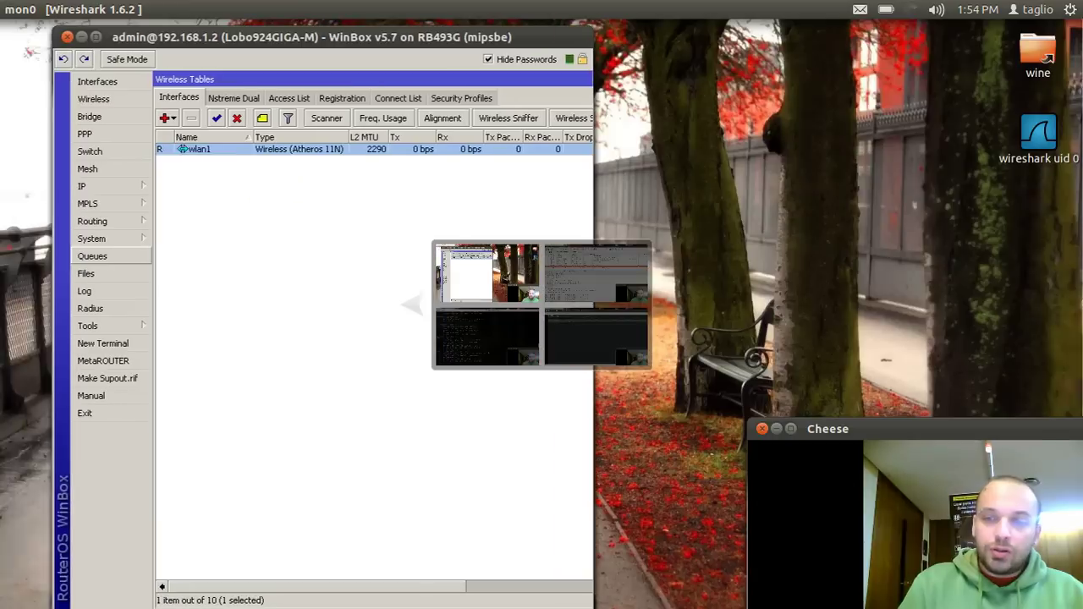
double_click(314, 151)
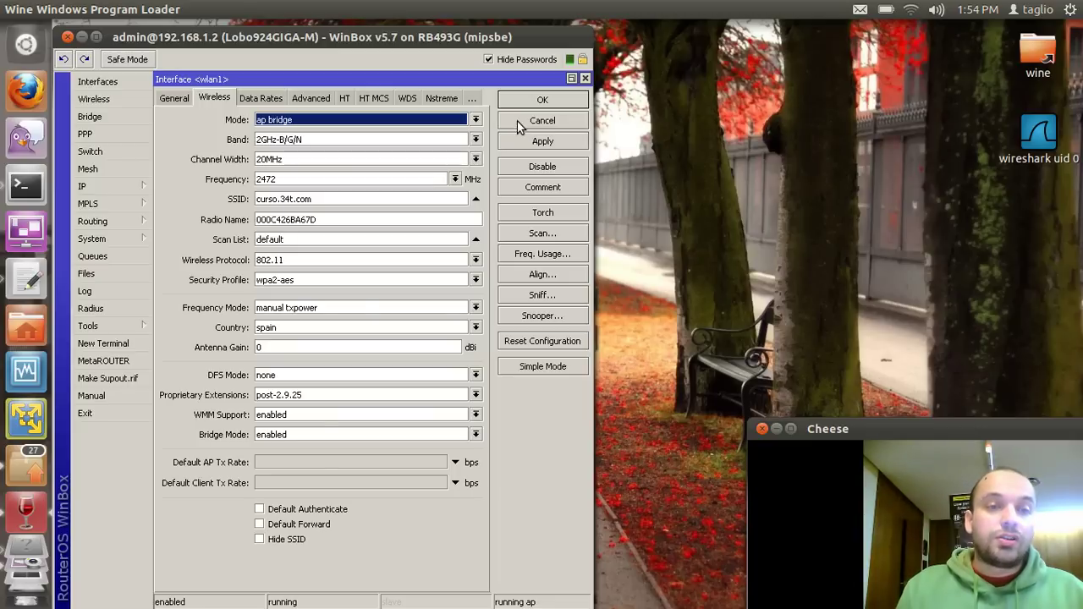
left_click(292, 539)
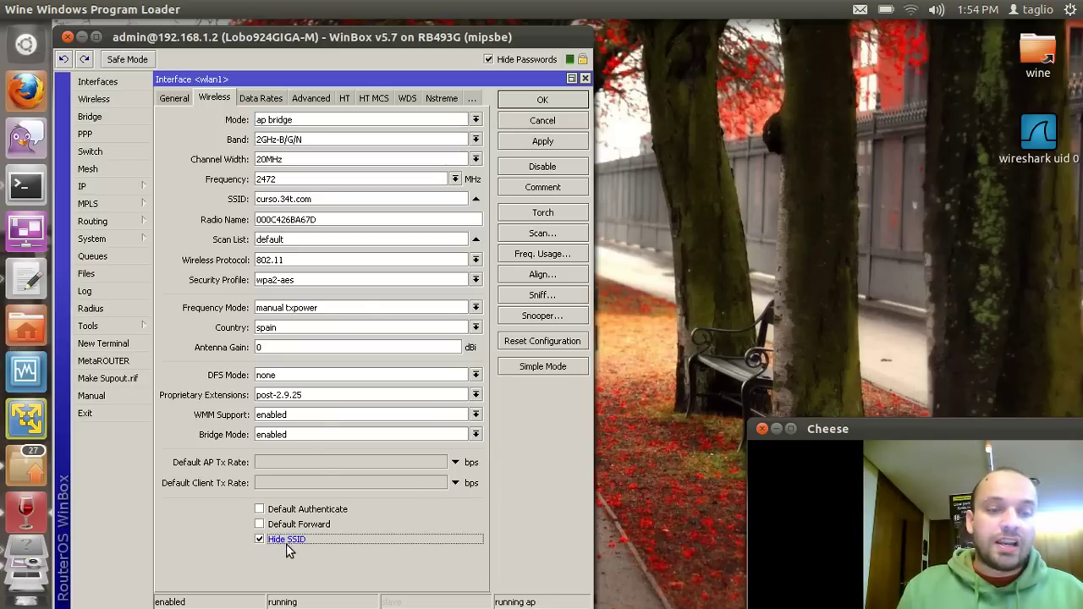
left_click(539, 143)
left_click(543, 103)
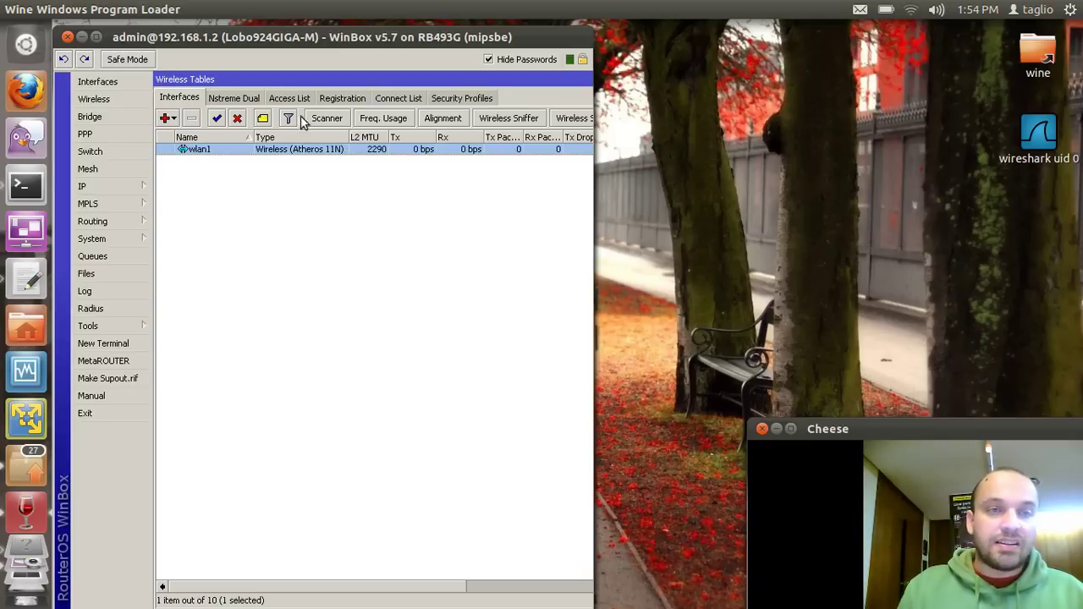
- Review the access list rule for wlan1 and the registration table, returning to the interface list
left_click(288, 97)
double_click(255, 150)
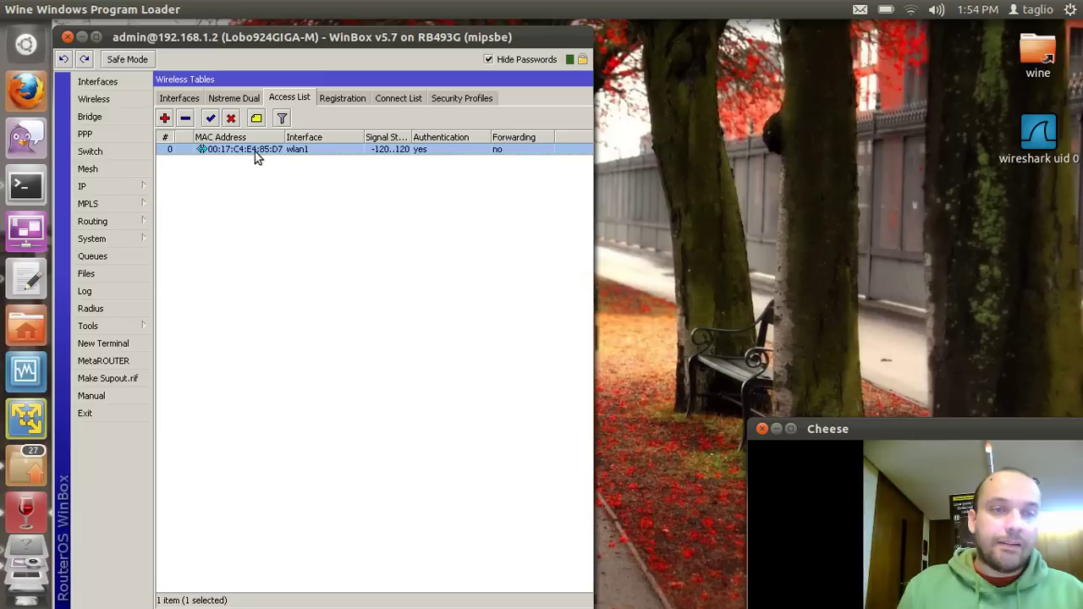
left_click(516, 262)
left_click(431, 270)
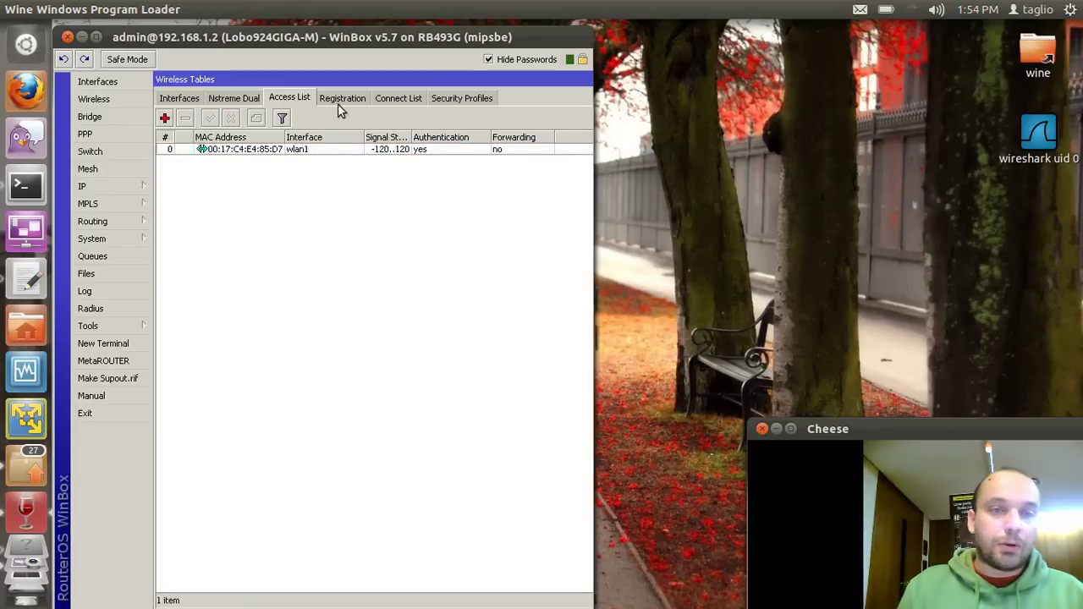
left_click(338, 100)
left_click(294, 98)
left_click(178, 98)
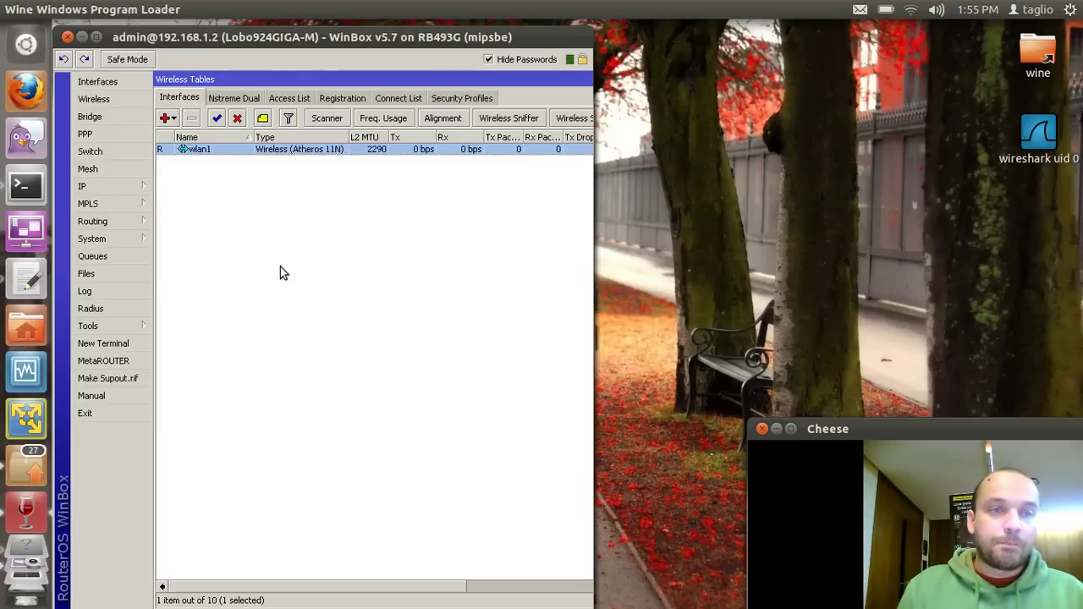
- Open the wlan1 interface to review its wireless settings and close it without making changes
double_click(309, 149)
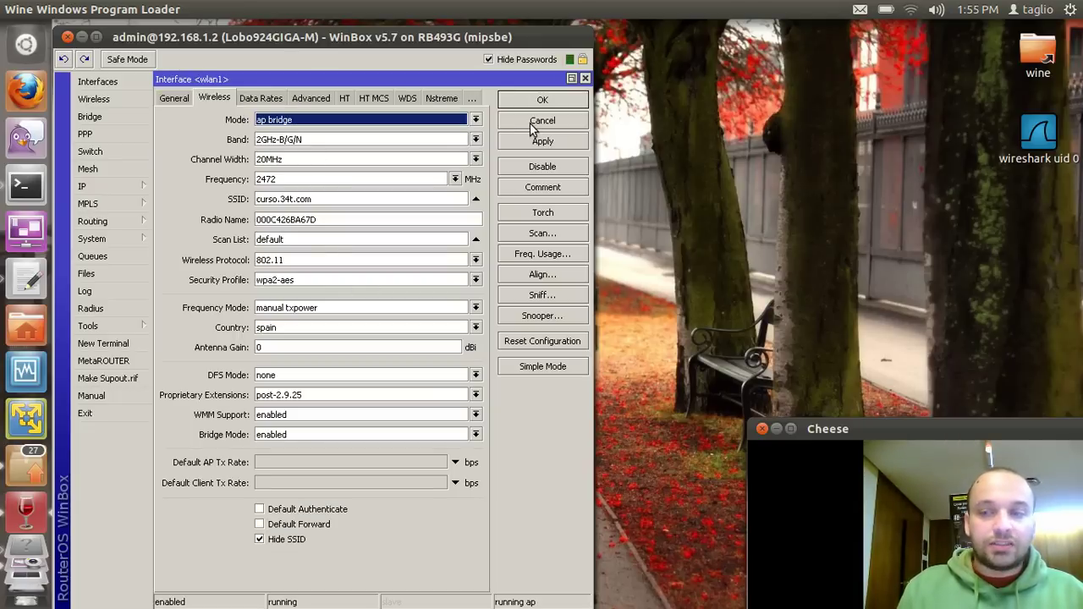
left_click(530, 122)
left_click(385, 269)
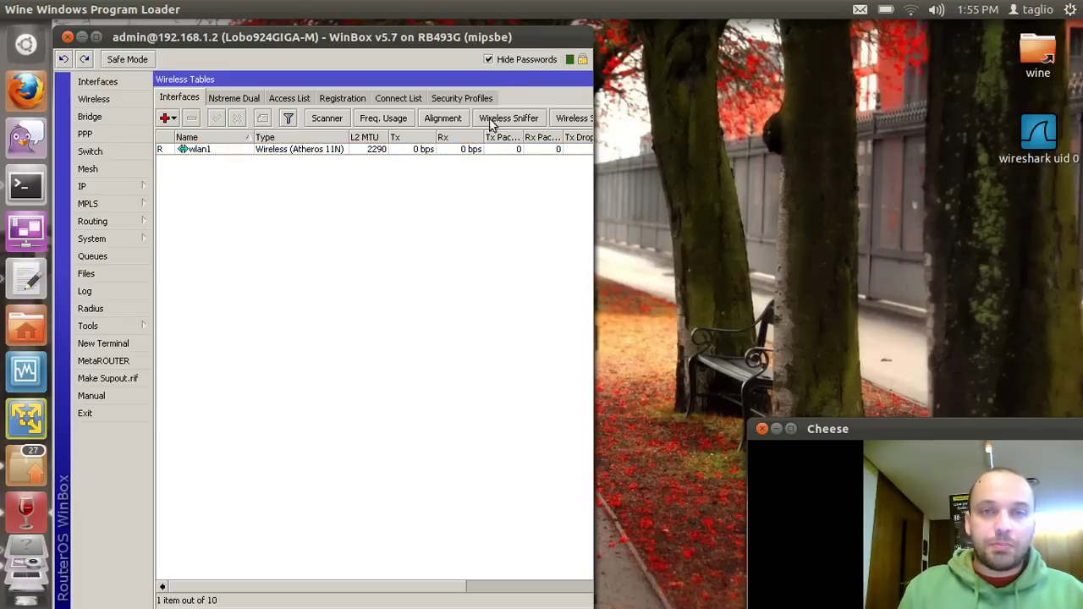
- Check the Nstreme Dual, access list and registration tables again, ending on the interface list
left_click(249, 100)
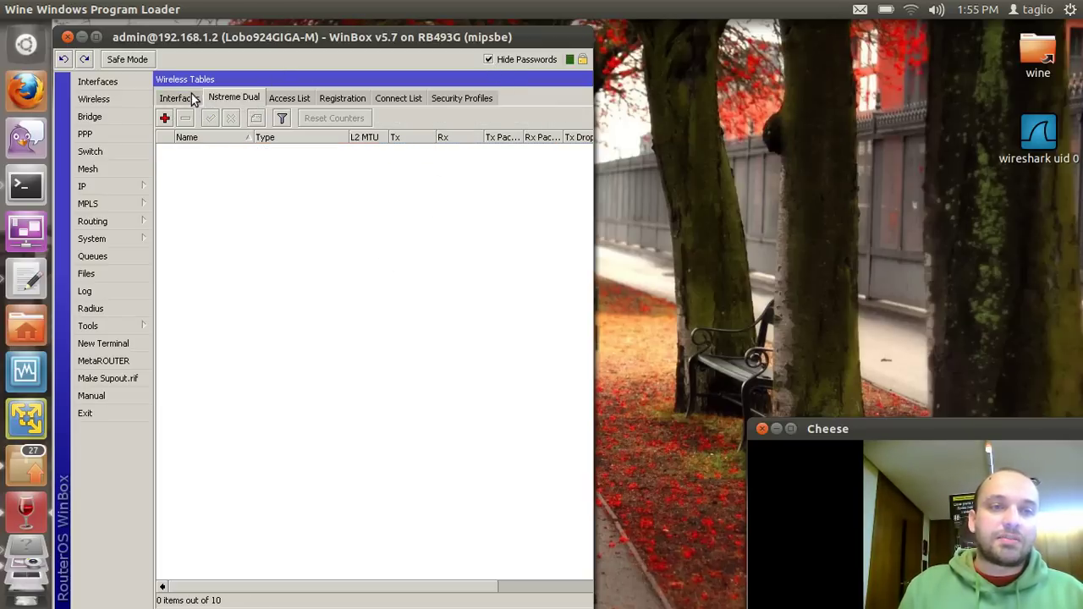
left_click(193, 99)
left_click(306, 98)
left_click(343, 99)
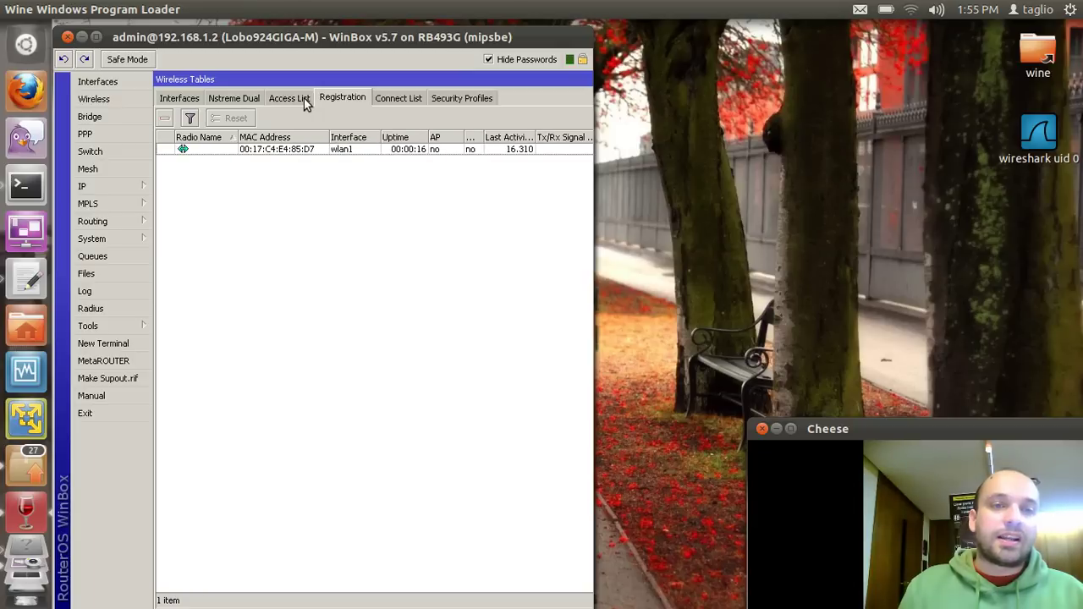
left_click(217, 100)
left_click(182, 99)
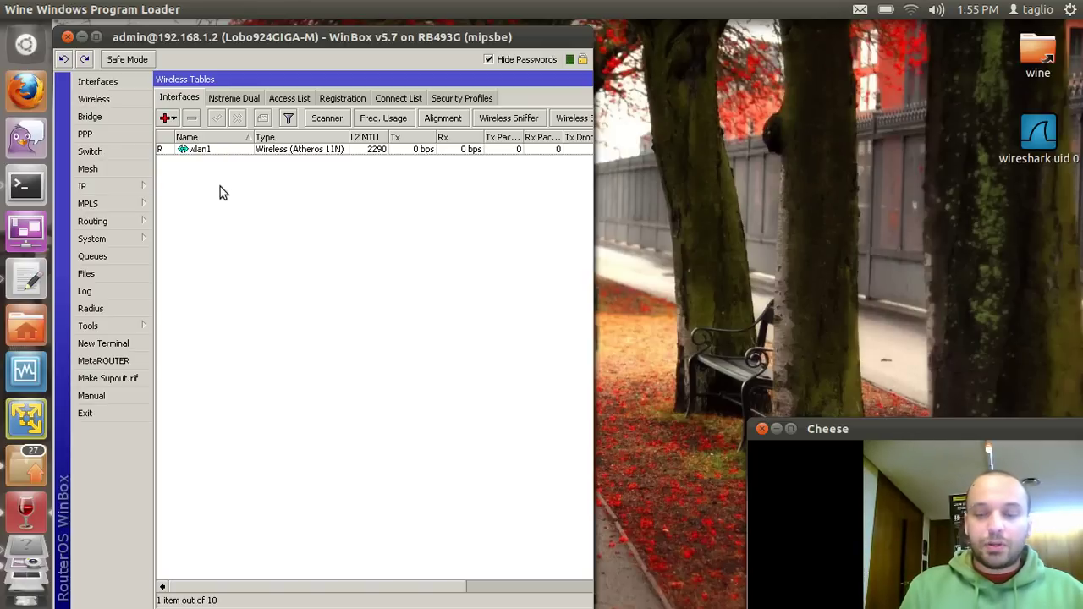
- Switch to the terminal window holding the wlan0 configuration output
key("alt+Tab")
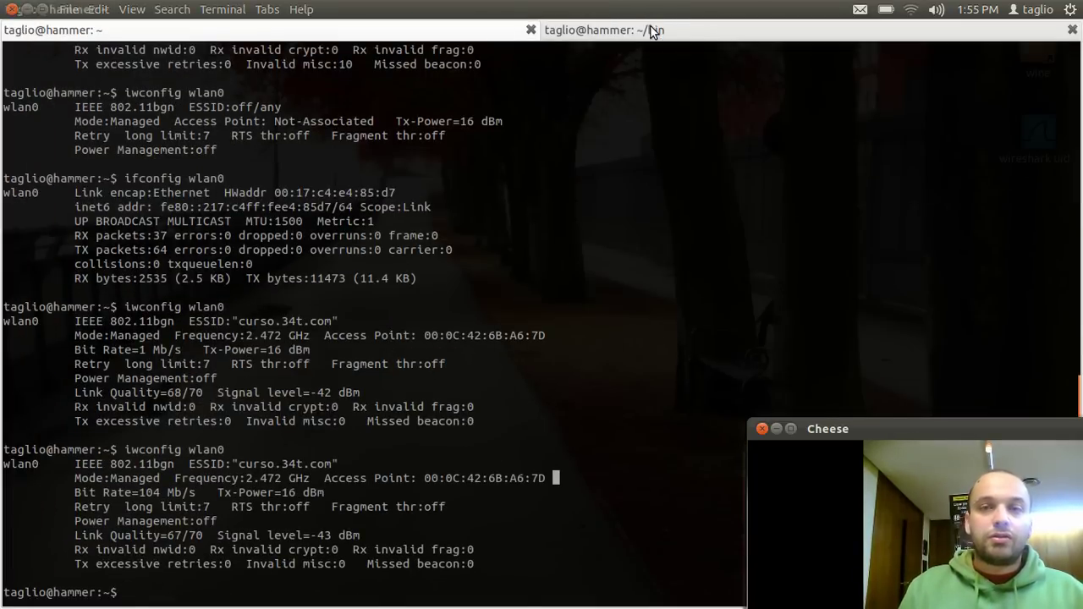